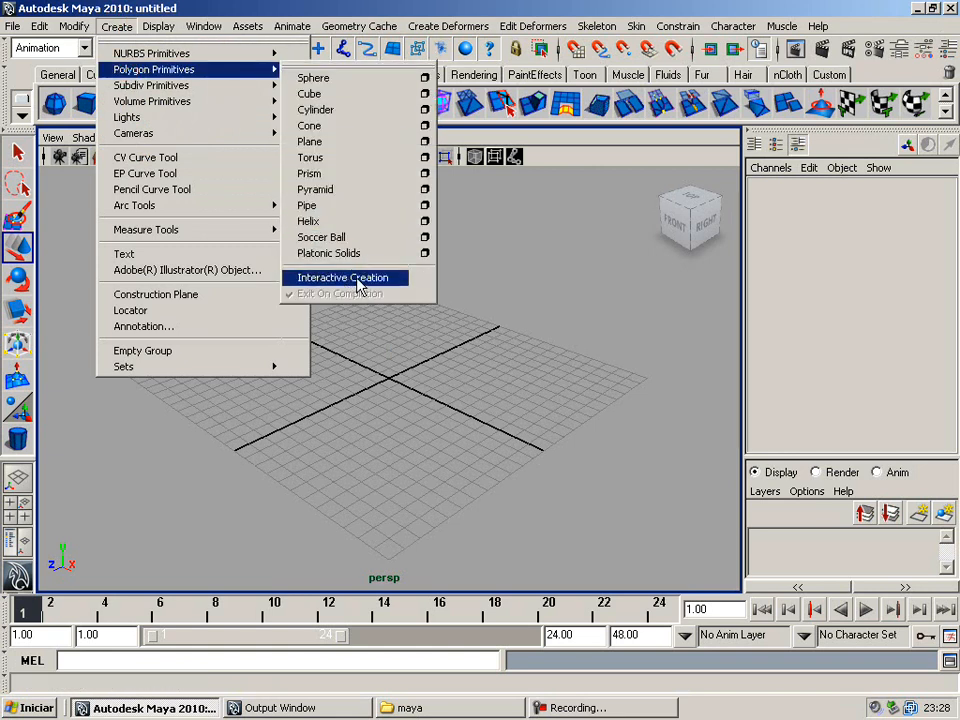
# Set polygon faces to be selected by their center in the selection preferences and save
pyautogui.click(443, 335)
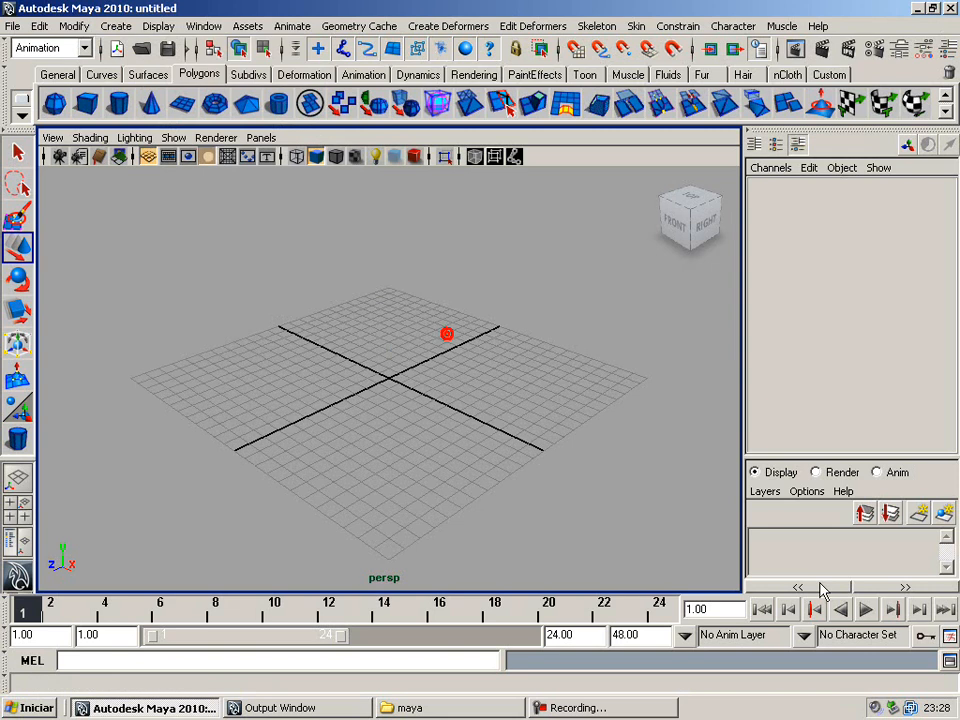
pyautogui.click(948, 638)
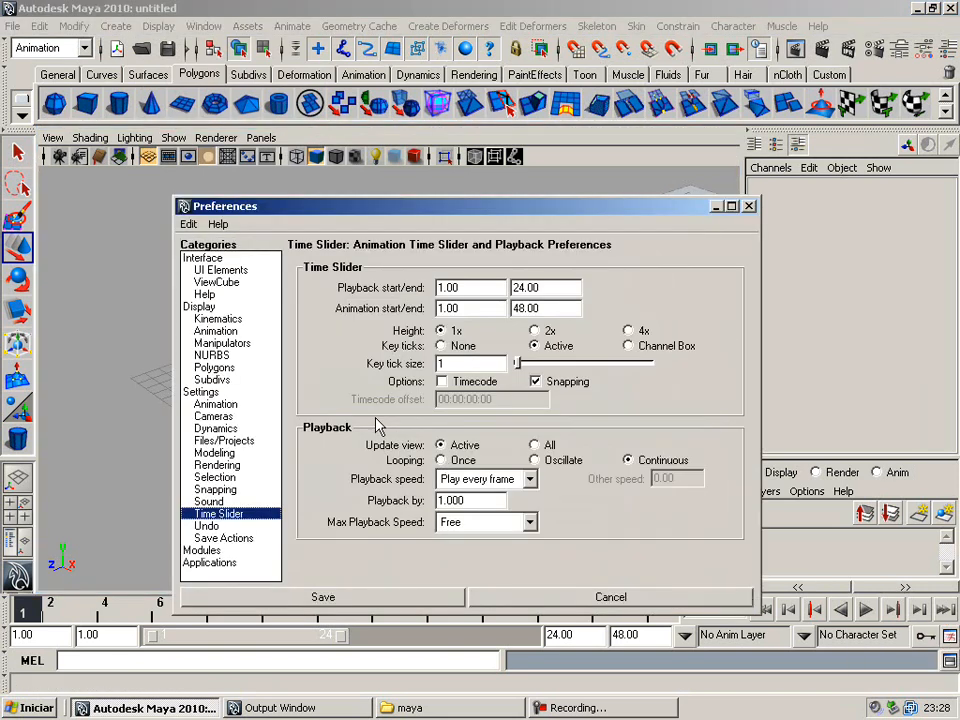
pyautogui.click(215, 477)
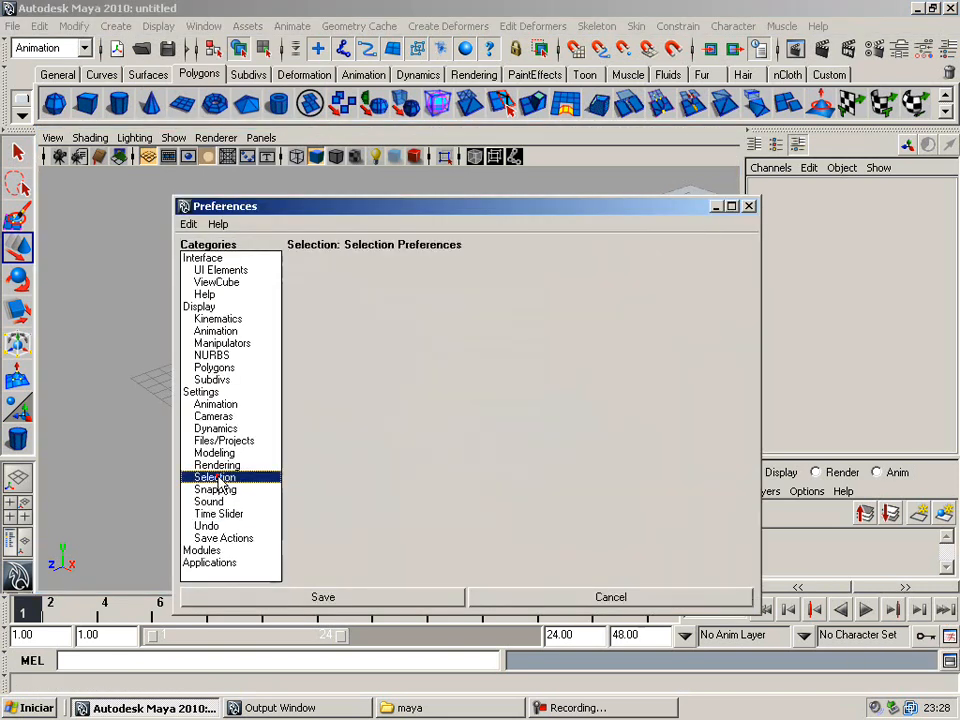
pyautogui.click(460, 410)
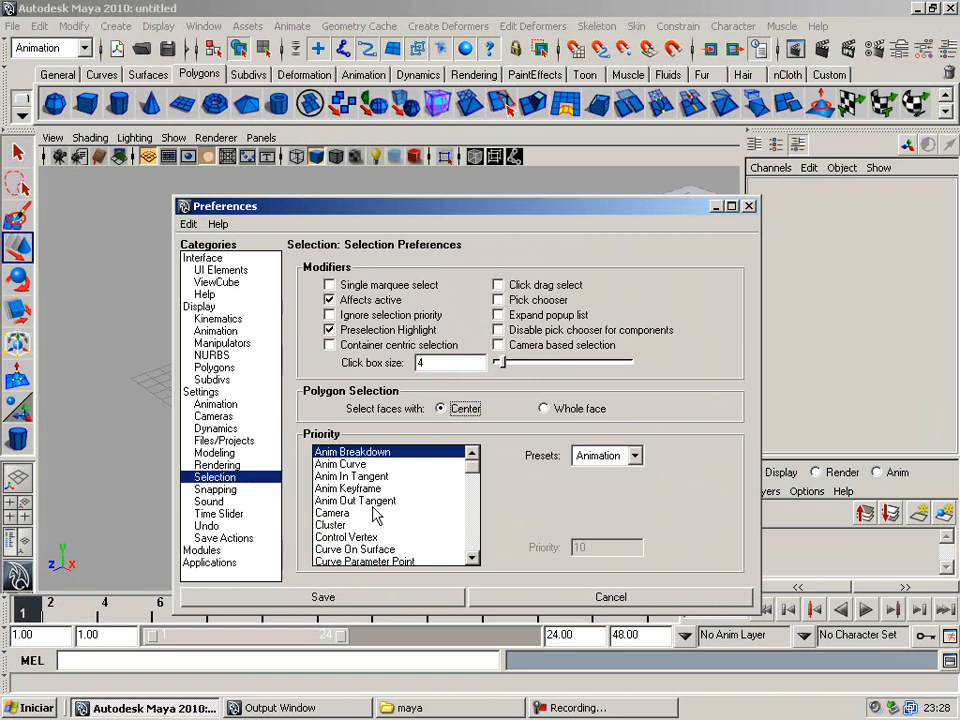
pyautogui.click(392, 604)
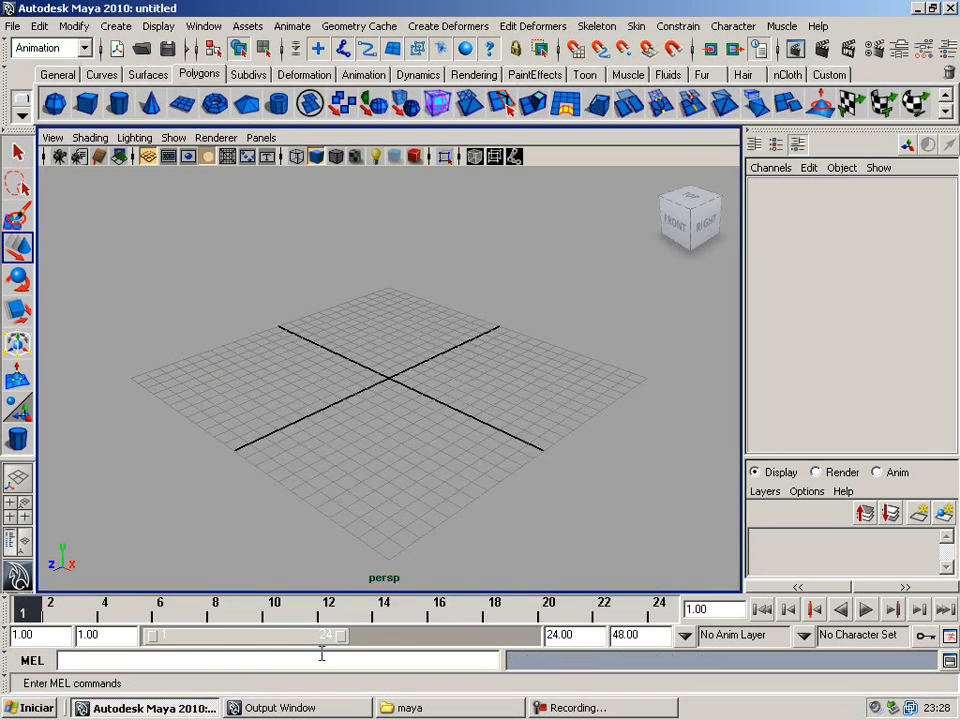
# View the pepsi_label image in the maya folder as a reference and return to Maya
pyautogui.click(410, 708)
pyautogui.doubleClick(240, 253)
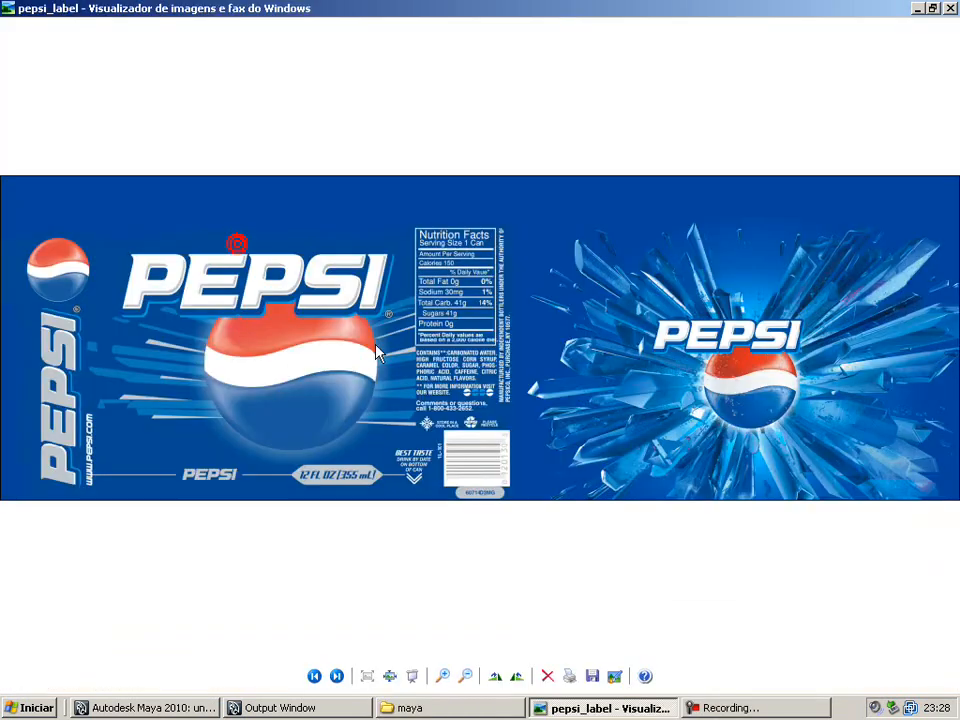
pyautogui.click(950, 9)
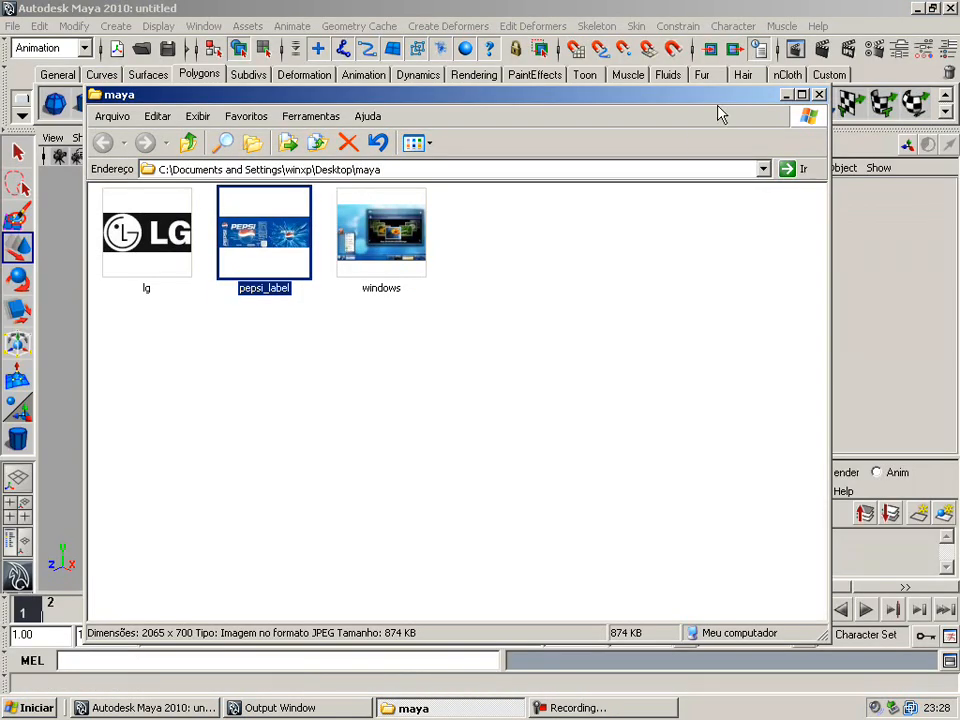
pyautogui.click(787, 95)
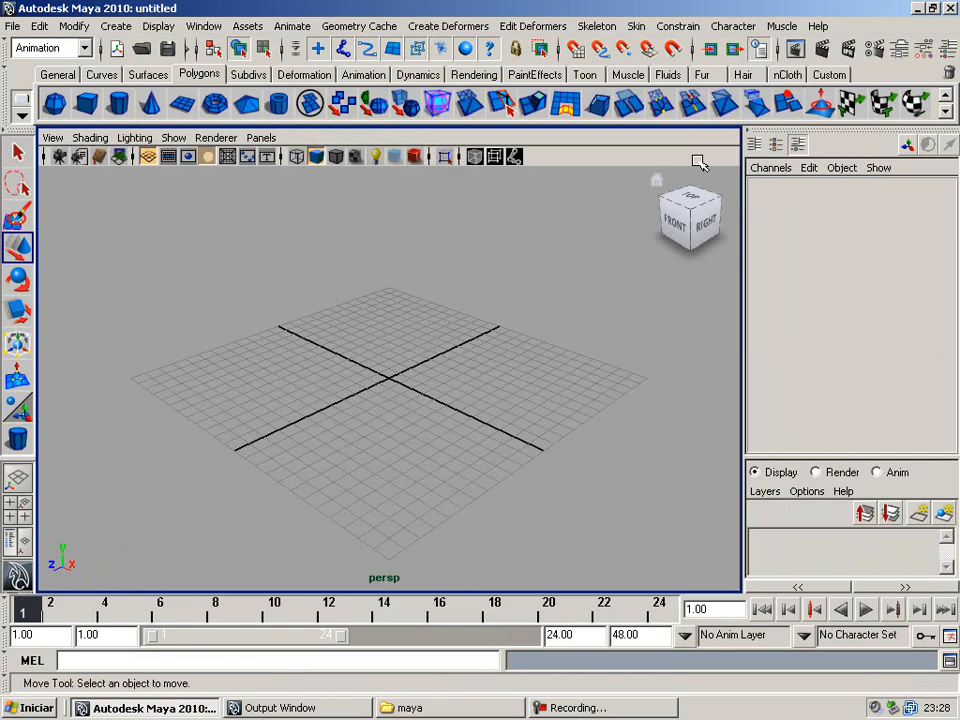
# Create a polygon cylinder at the origin, raise it to about 4.09 in Y, and frame it shaded
pyautogui.click(119, 104)
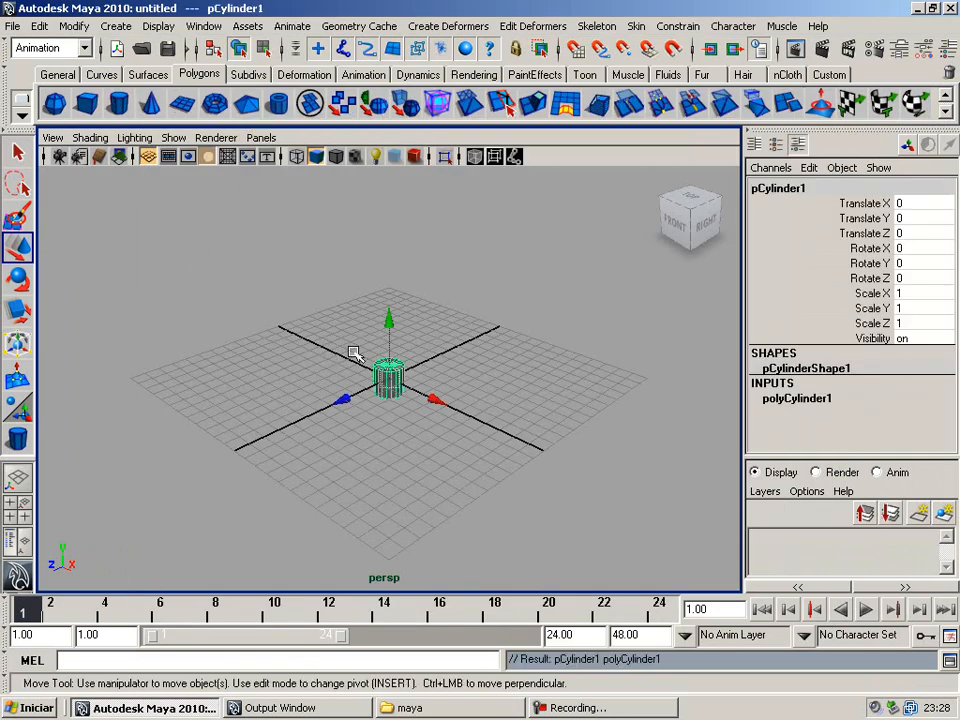
pyautogui.moveTo(388, 326); pyautogui.dragTo(387, 272)
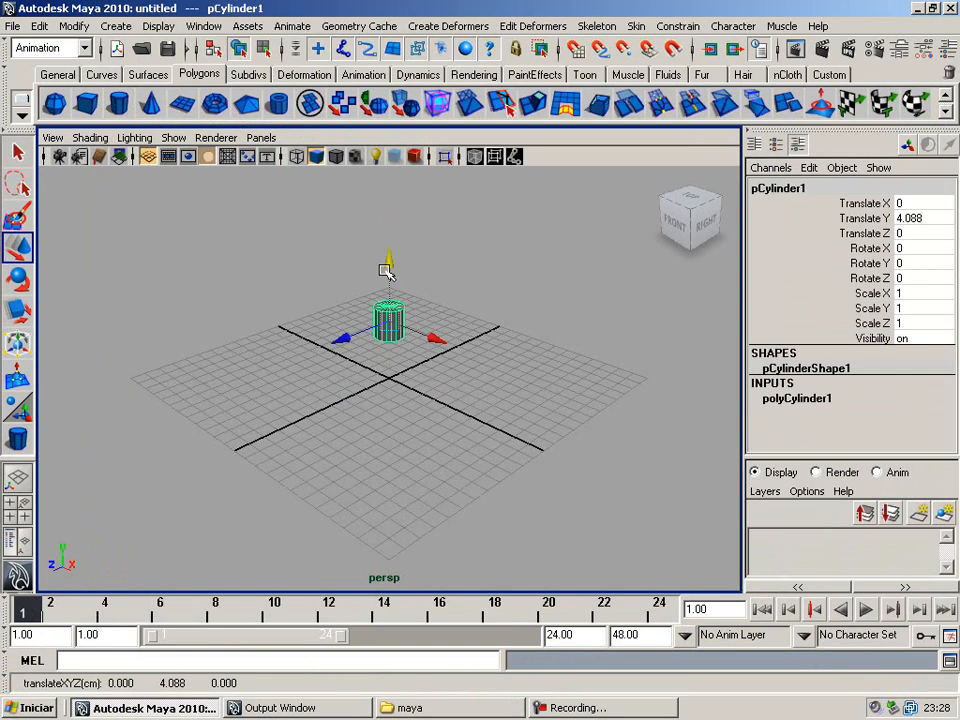
pyautogui.press('f')
pyautogui.press('4')
pyautogui.press('5')
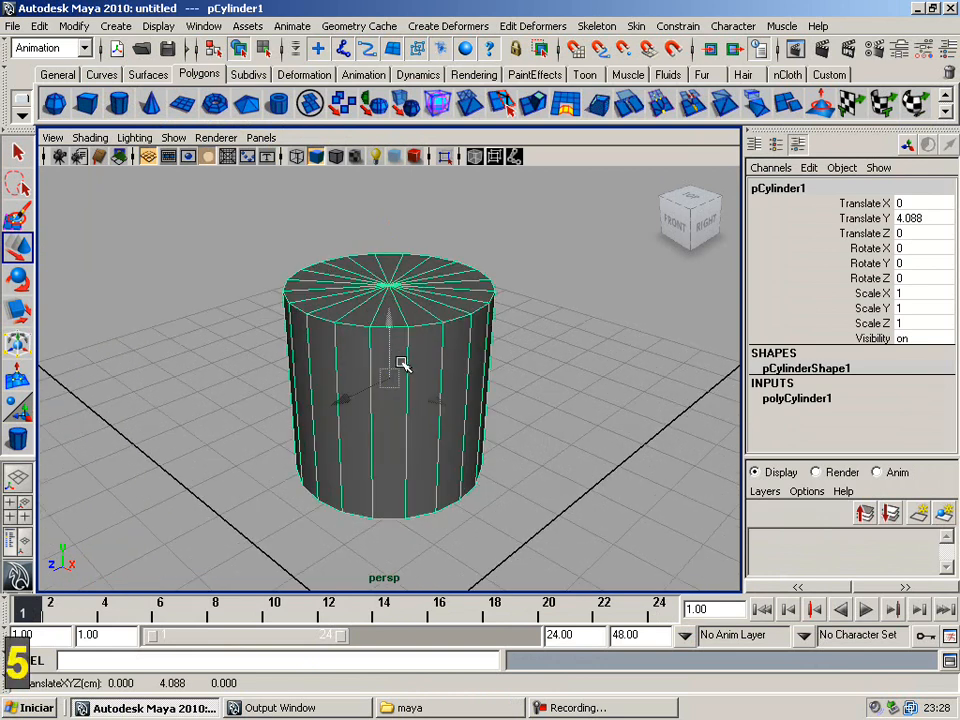
# Scale the cylinder to about 1.42 in X and Z and 1.76 in Y, and raise it to about 4.94 in Y
pyautogui.press('r')
pyautogui.moveTo(390, 379); pyautogui.dragTo(462, 336)
pyautogui.scroll(-2, 398, 412)
pyautogui.keyDown('alt'); pyautogui.moveTo(398, 412); pyautogui.dragTo(416, 391); pyautogui.keyUp('alt')
pyautogui.moveTo(388, 294)
pyautogui.mouseDown()
pyautogui.moveTo(390, 255)
pyautogui.moveTo(388, 273)
pyautogui.mouseUp()
pyautogui.keyDown('alt'); pyautogui.moveTo(368, 342); pyautogui.dragTo(392, 272); pyautogui.keyUp('alt')
pyautogui.press('w')
pyautogui.press('f')
pyautogui.keyDown('alt'); pyautogui.moveTo(388, 324); pyautogui.dragTo(452, 399); pyautogui.keyUp('alt')
pyautogui.scroll(3, 448, 406)
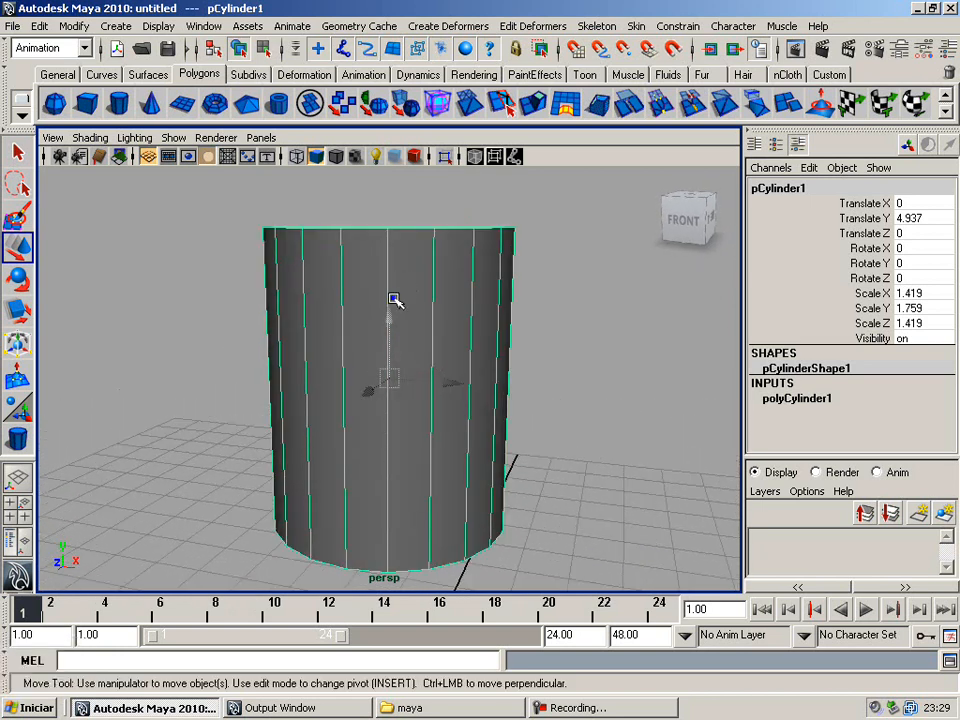
# Select all faces of the cylinder's bottom cap and hide the viewport grid
pyautogui.moveTo(393, 298); pyautogui.dragTo(394, 337, button='right')
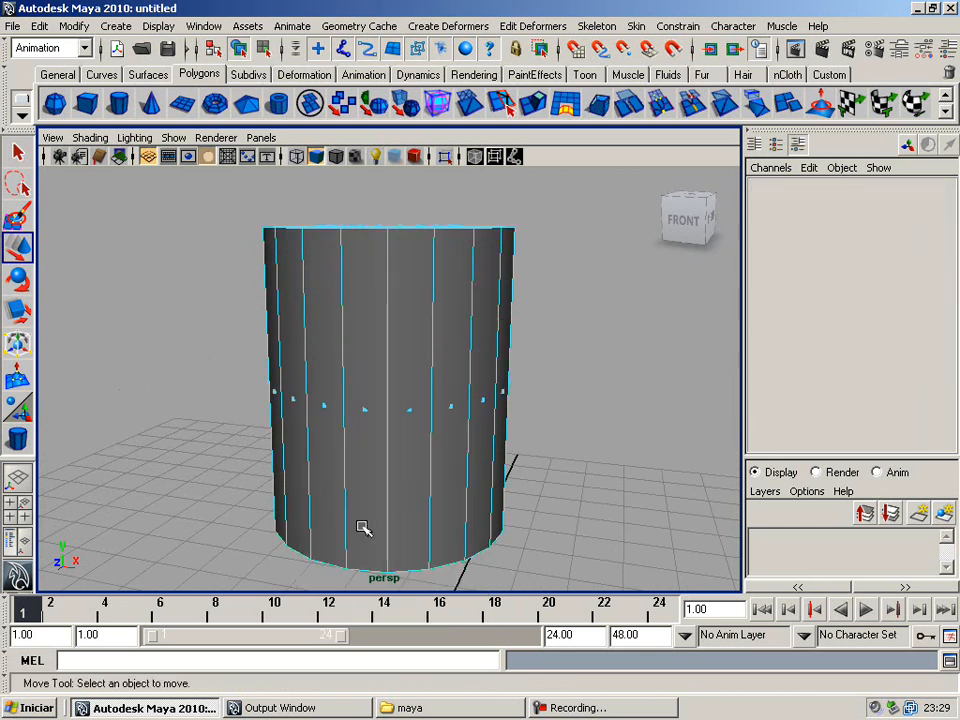
pyautogui.keyDown('alt'); pyautogui.moveTo(315, 534); pyautogui.dragTo(238, 428); pyautogui.keyUp('alt')
pyautogui.moveTo(503, 527); pyautogui.dragTo(503, 527)
pyautogui.keyDown('alt'); pyautogui.moveTo(422, 482); pyautogui.dragTo(395, 423); pyautogui.keyUp('alt')
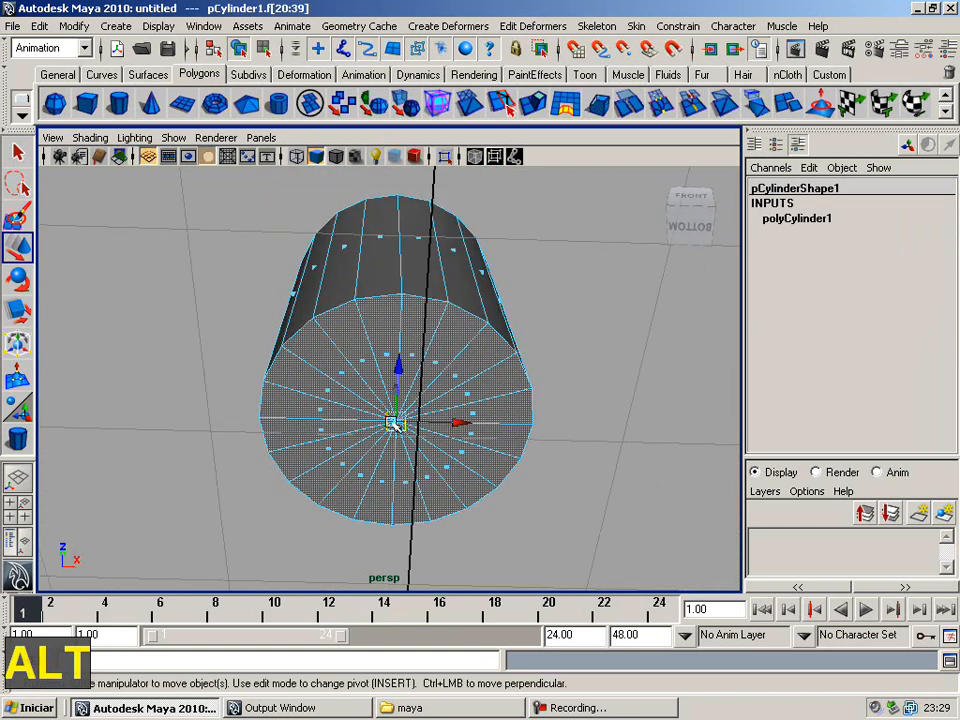
pyautogui.click(148, 156)
pyautogui.scroll(3, 417, 414)
pyautogui.keyDown('alt'); pyautogui.moveTo(419, 409); pyautogui.dragTo(396, 409, button='middle'); pyautogui.keyUp('alt')
pyautogui.keyDown('alt'); pyautogui.moveTo(392, 411); pyautogui.dragTo(391, 419); pyautogui.keyUp('alt')
pyautogui.keyDown('alt'); pyautogui.moveTo(387, 435); pyautogui.dragTo(386, 417, button='middle'); pyautogui.keyUp('alt')
pyautogui.keyDown('alt'); pyautogui.moveTo(386, 417); pyautogui.dragTo(385, 380); pyautogui.keyUp('alt')
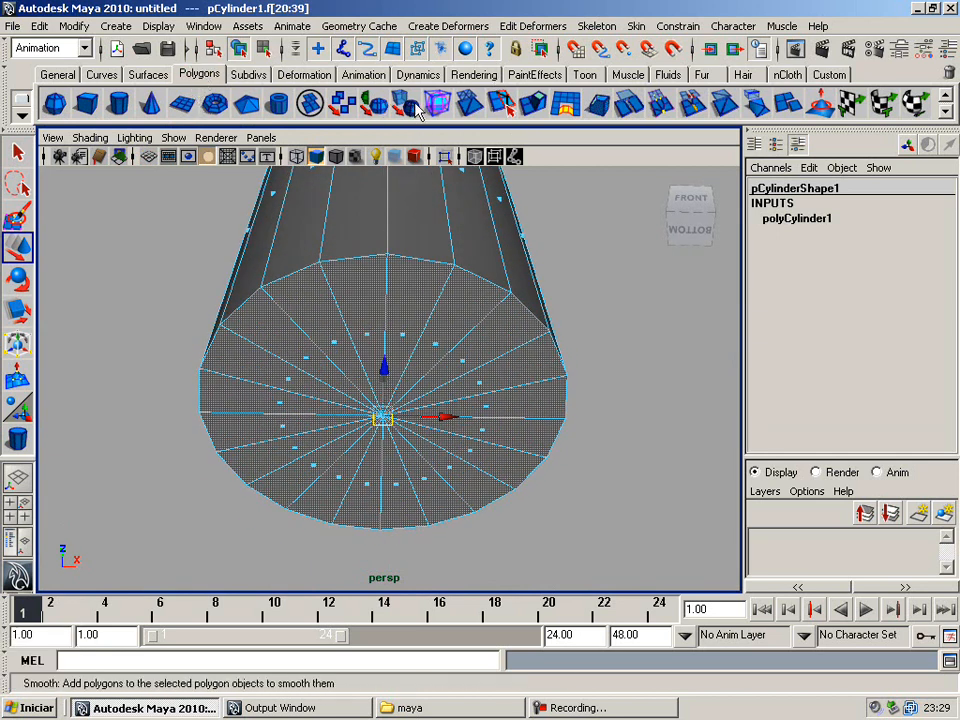
# Extrude the bottom cap faces down to about 2.75 in Y and scale them inward to form a tapered base
pyautogui.click(531, 110)
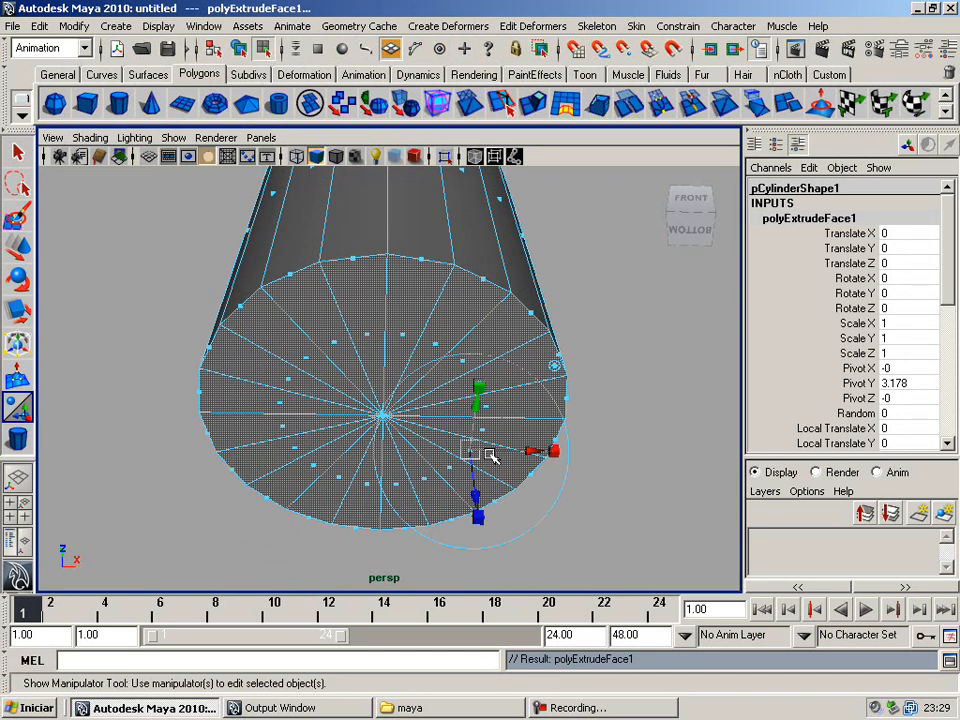
pyautogui.press('w')
pyautogui.keyDown('alt'); pyautogui.moveTo(384, 424); pyautogui.dragTo(348, 457); pyautogui.keyUp('alt')
pyautogui.press('r')
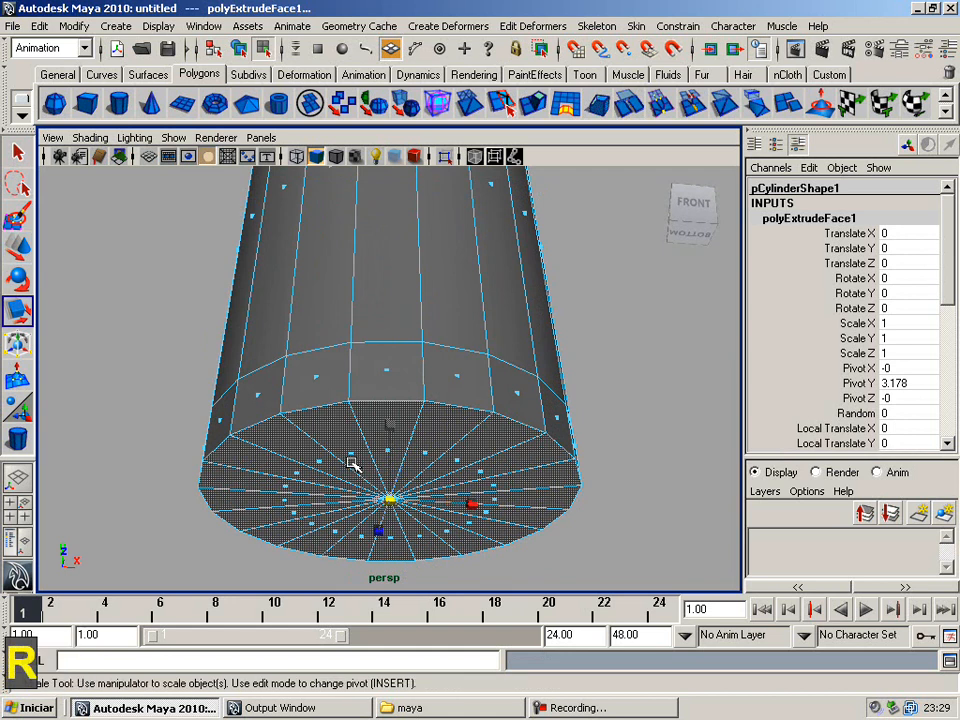
pyautogui.keyDown('alt'); pyautogui.moveTo(391, 510); pyautogui.dragTo(370, 417); pyautogui.keyUp('alt')
pyautogui.moveTo(399, 475); pyautogui.dragTo(395, 477)
pyautogui.moveTo(335, 481)
pyautogui.keyDown('alt'); pyautogui.mouseDown()
pyautogui.moveTo(347, 486)
pyautogui.moveTo(338, 483)
pyautogui.mouseUp(); pyautogui.keyUp('alt')
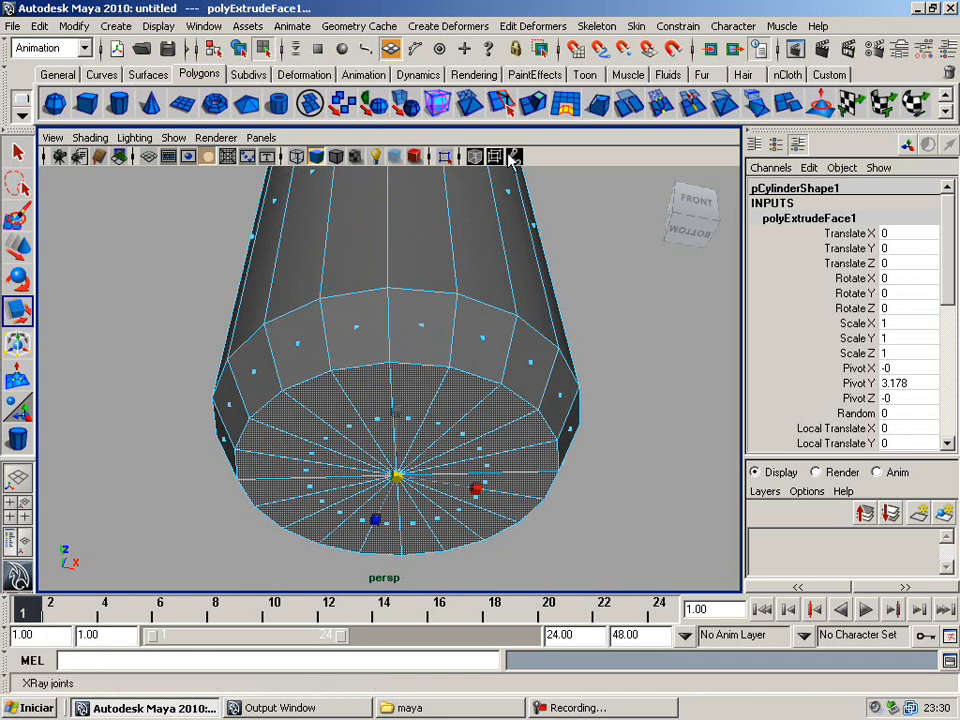
# Extrude the bottom faces again in place and scale them slightly inward to form a thin rim
pyautogui.click(535, 104)
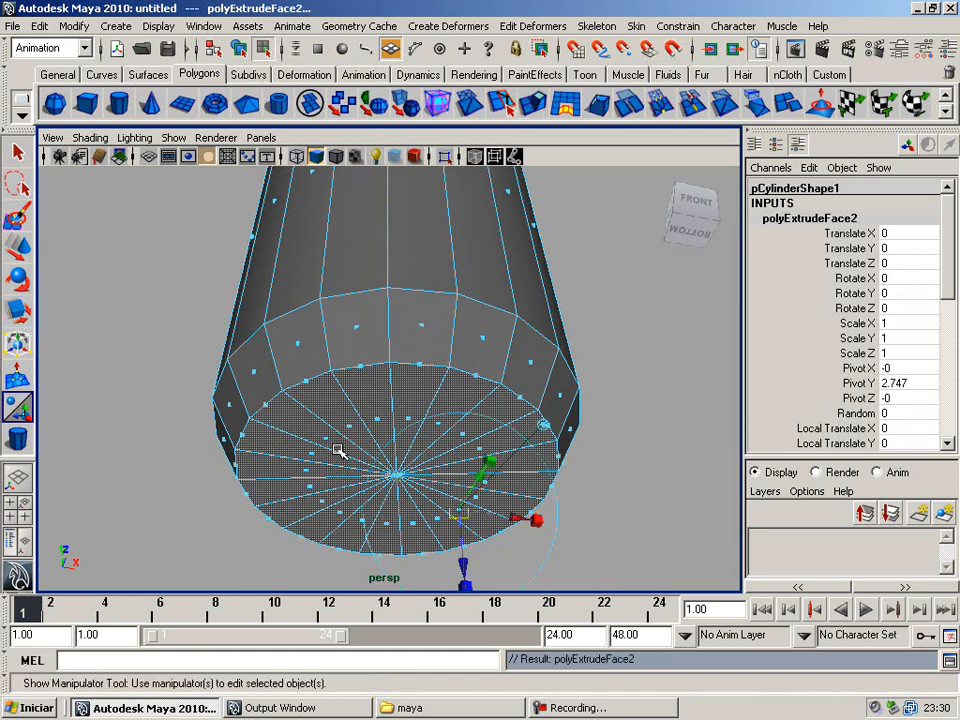
pyautogui.press('r')
pyautogui.moveTo(408, 481); pyautogui.dragTo(387, 479)
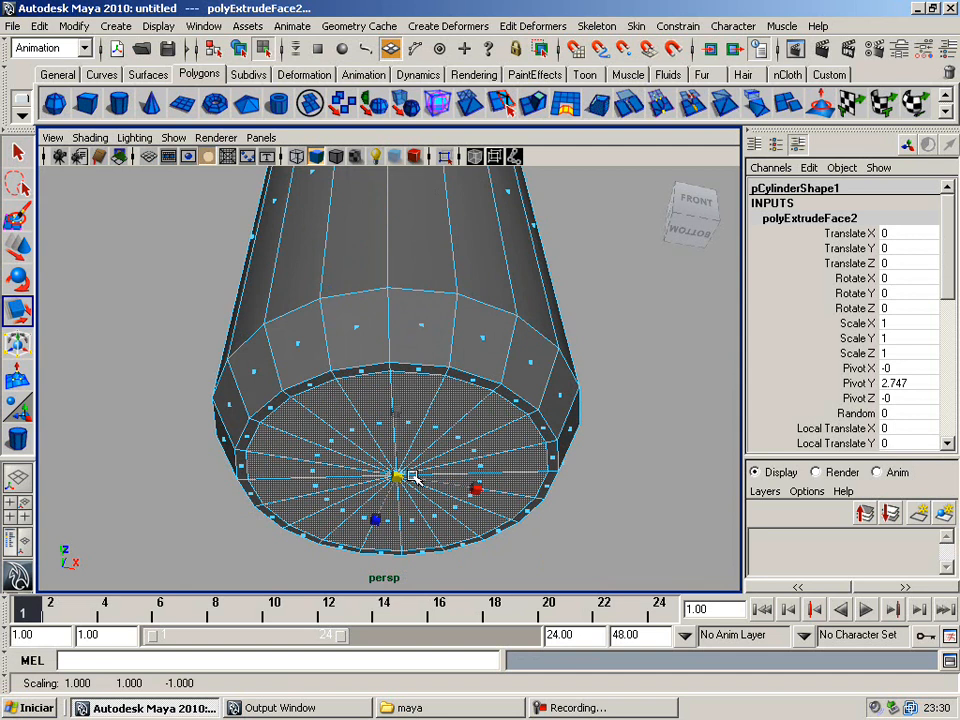
# Extrude the inner bottom faces and push them up into the can to about 3.01 in Y, forming a recess
pyautogui.hotkey('ctrl', 'e')
pyautogui.press('w')
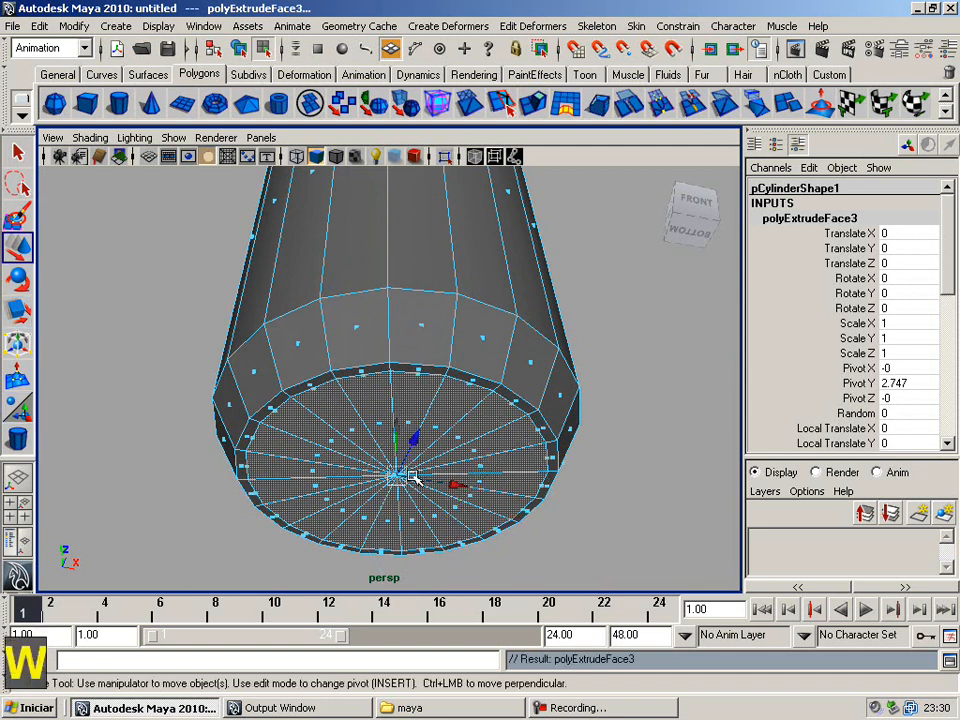
pyautogui.moveTo(399, 430); pyautogui.dragTo(407, 405)
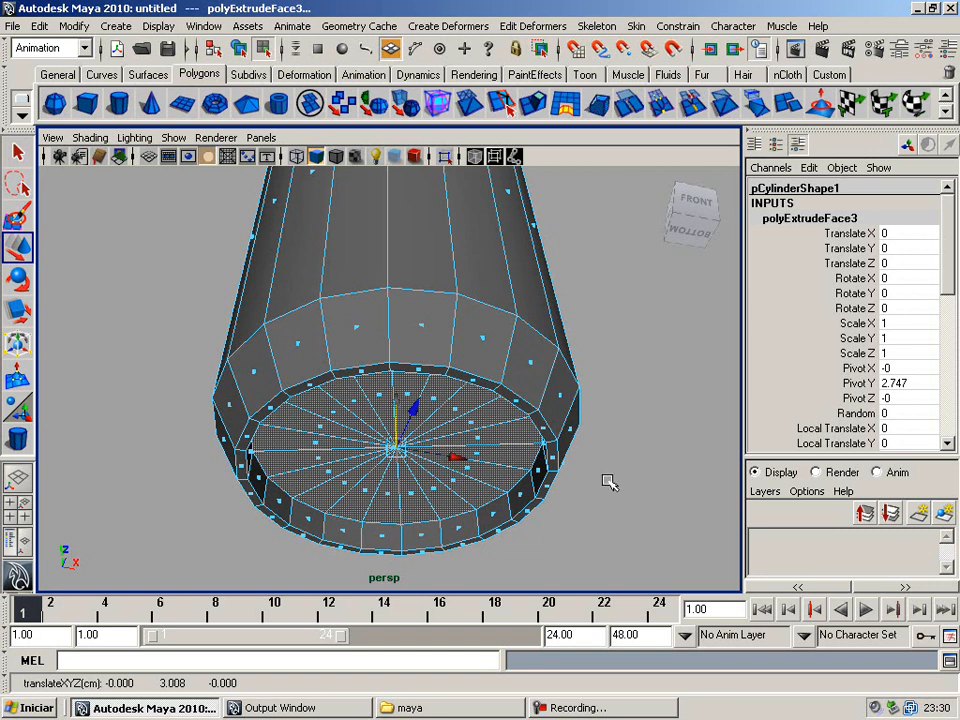
pyautogui.click(613, 480)
# Raise the center vertex of the recessed bottom to about 3.10 in Y using the front view
pyautogui.rightClick(403, 452)
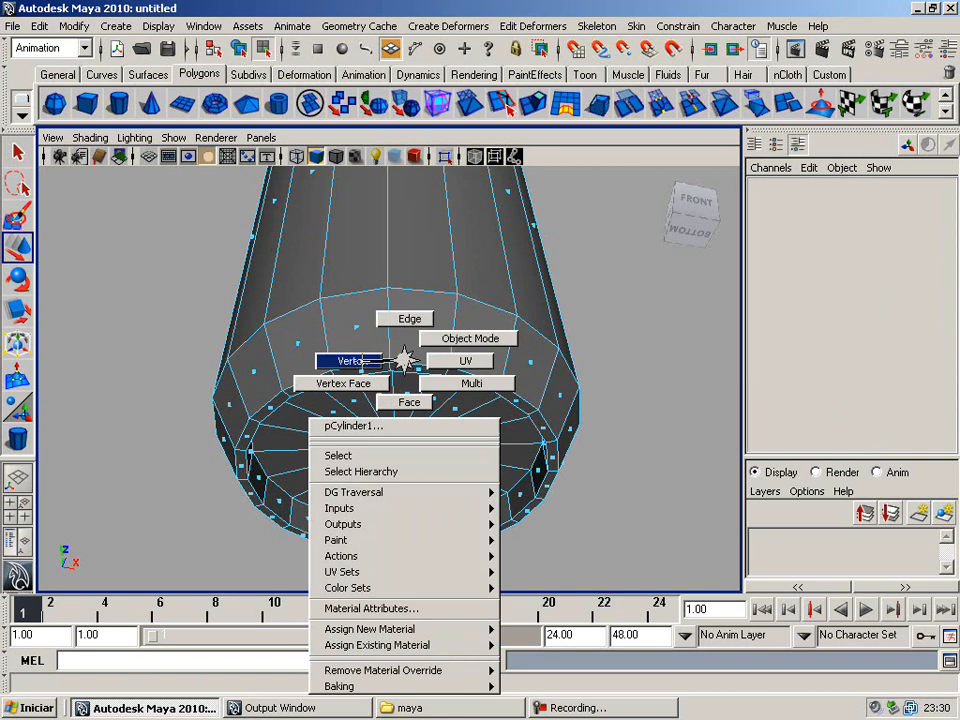
pyautogui.click(352, 361)
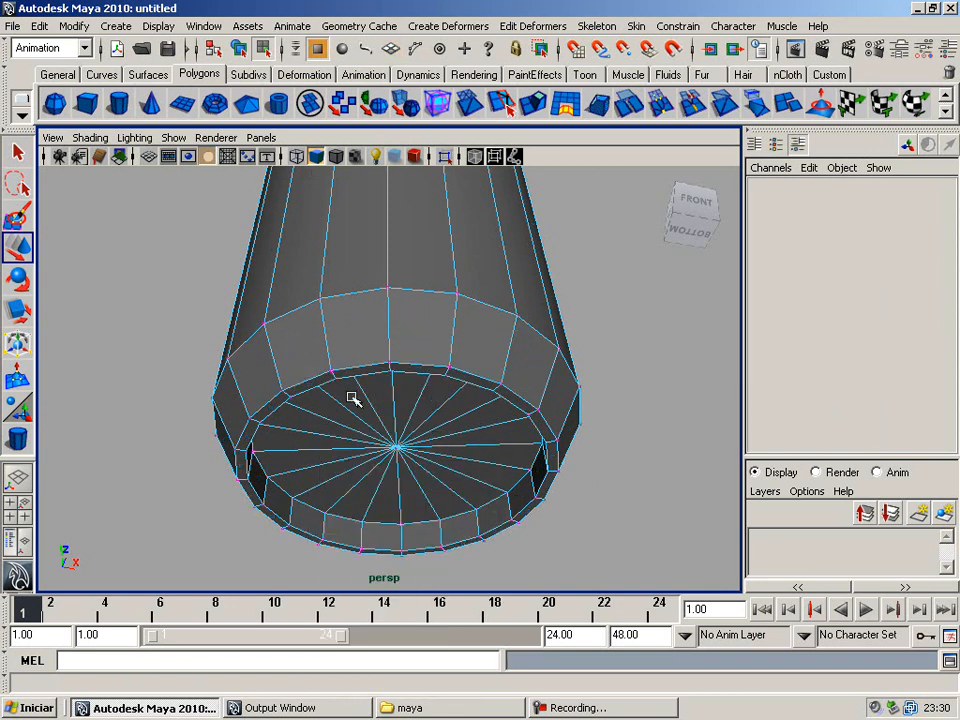
pyautogui.click(397, 448)
pyautogui.press('w')
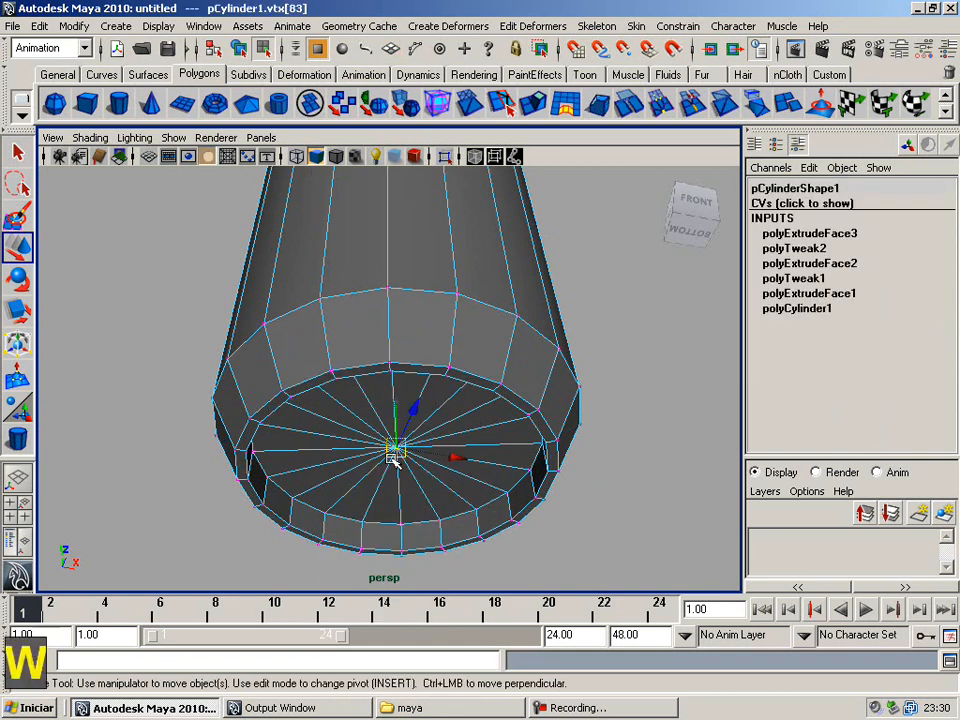
pyautogui.press('space')
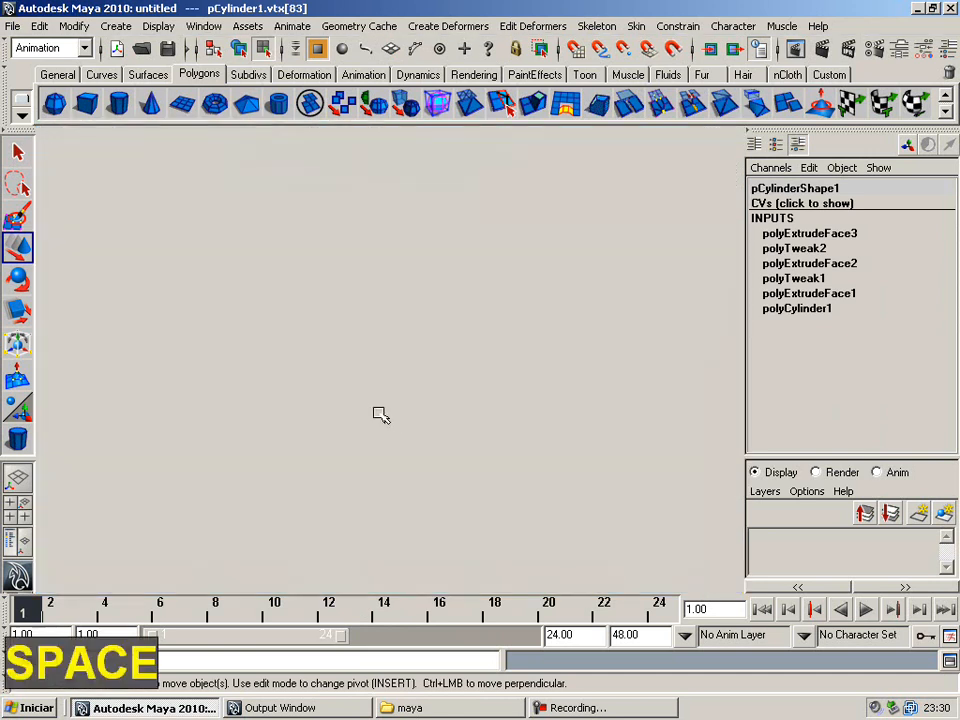
pyautogui.press('space')
pyautogui.scroll(3, 332, 360)
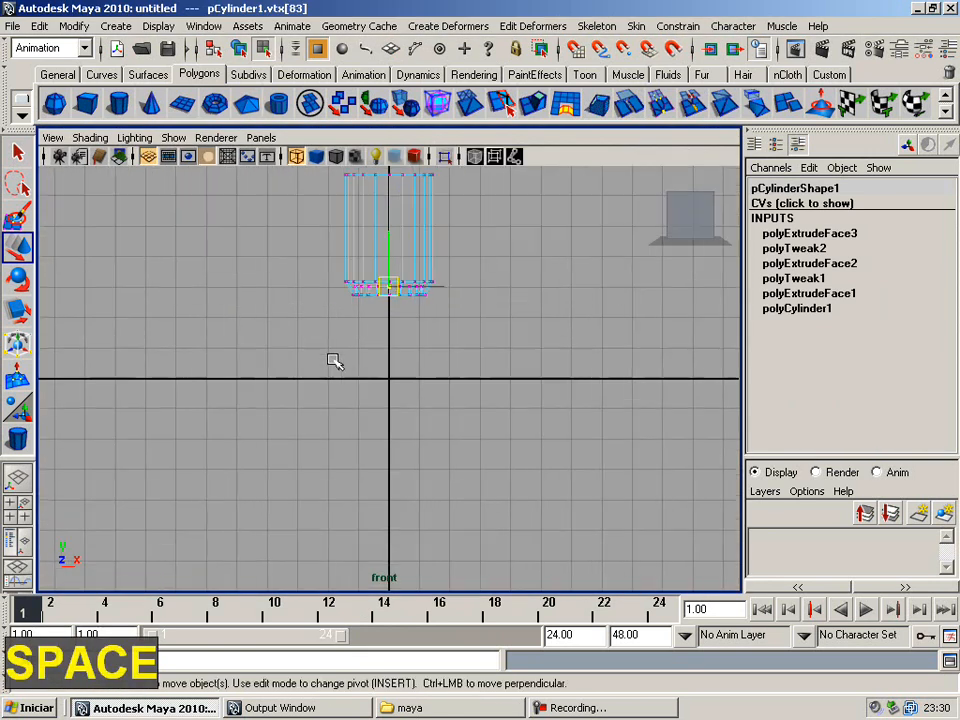
pyautogui.keyDown('alt'); pyautogui.moveTo(388, 287); pyautogui.dragTo(440, 435, button='middle'); pyautogui.keyUp('alt')
pyautogui.scroll(5, 364, 397)
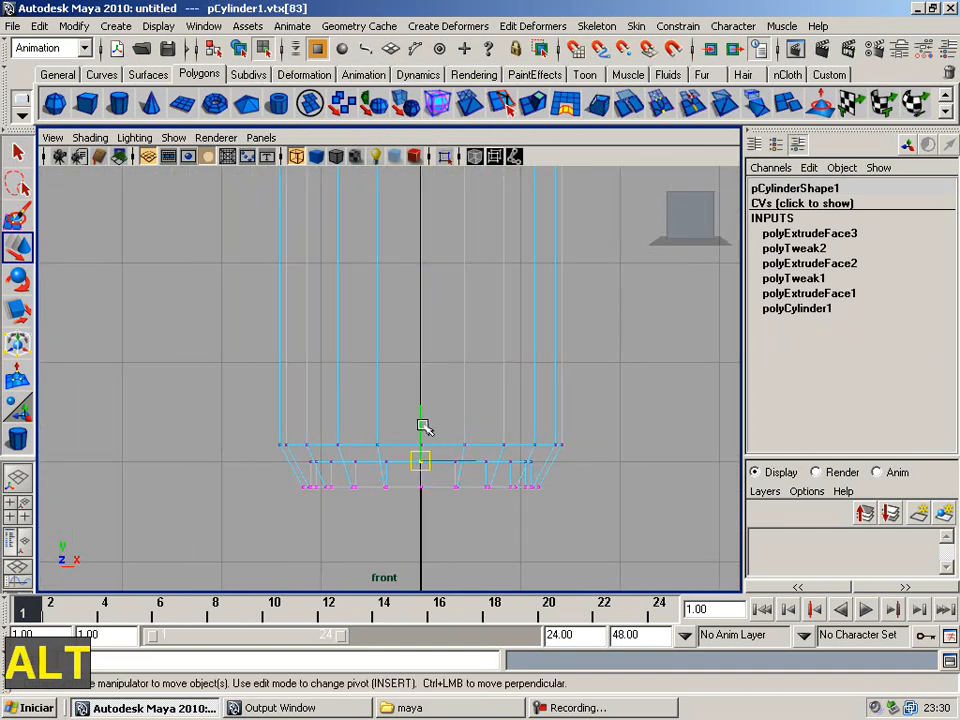
pyautogui.moveTo(423, 424)
pyautogui.mouseDown()
pyautogui.moveTo(424, 370)
pyautogui.moveTo(422, 437)
pyautogui.moveTo(422, 419)
pyautogui.mouseUp()
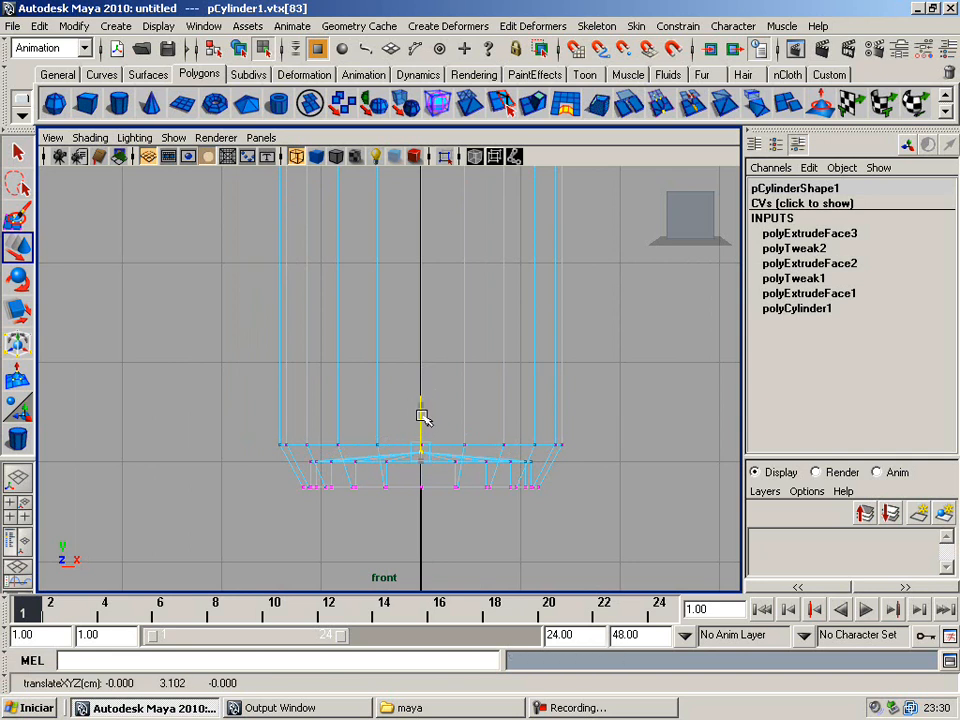
pyautogui.press('space')
pyautogui.press('space')
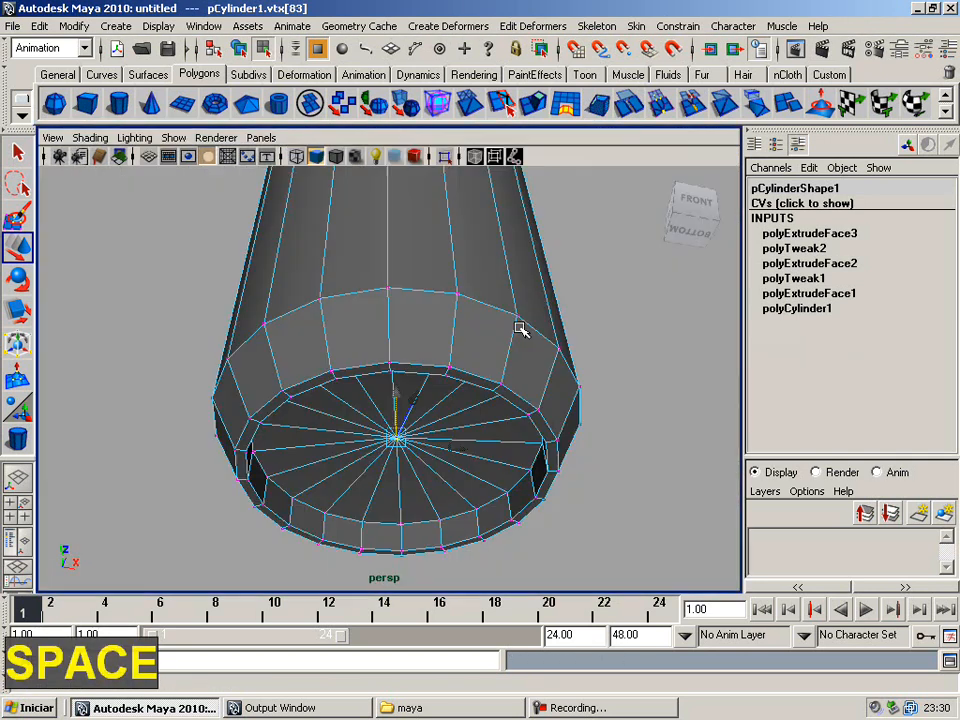
# Extrude the top cap faces up to about 7.12 in Y and scale them inward to form a tapered shoulder
pyautogui.click(598, 381)
pyautogui.moveTo(438, 340); pyautogui.dragTo(472, 330, button='right')
pyautogui.keyDown('alt'); pyautogui.moveTo(504, 394); pyautogui.dragTo(372, 380); pyautogui.keyUp('alt')
pyautogui.keyDown('alt'); pyautogui.moveTo(372, 380); pyautogui.dragTo(418, 396, button='middle'); pyautogui.keyUp('alt')
pyautogui.moveTo(407, 360); pyautogui.dragTo(407, 400, button='right')
pyautogui.moveTo(497, 293); pyautogui.dragTo(498, 294)
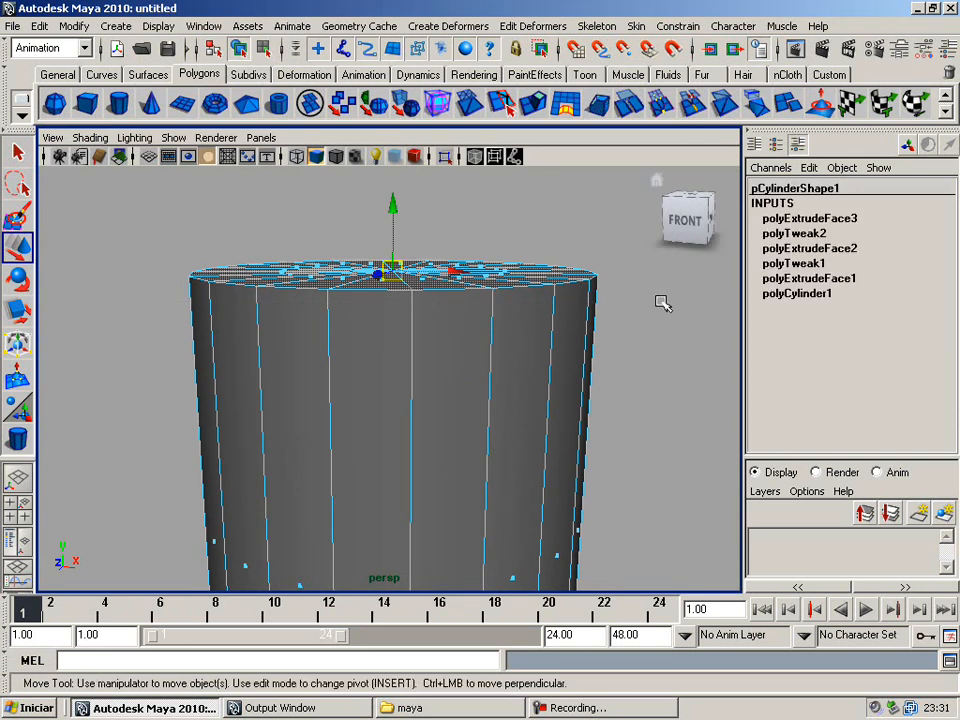
pyautogui.keyDown('alt'); pyautogui.moveTo(422, 354); pyautogui.dragTo(379, 386); pyautogui.keyUp('alt')
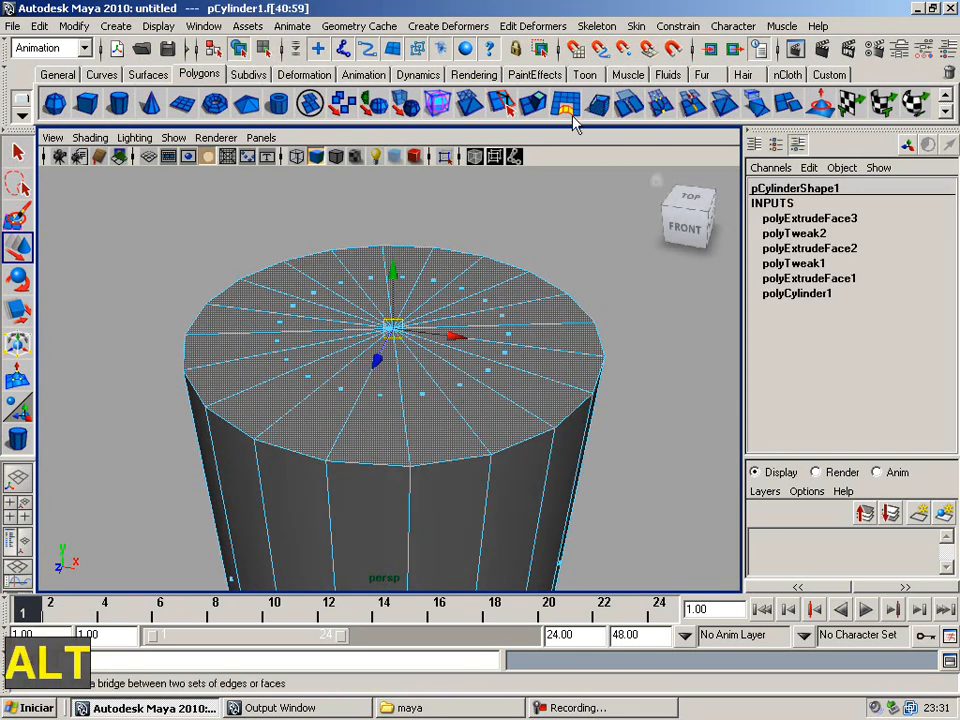
pyautogui.click(535, 103)
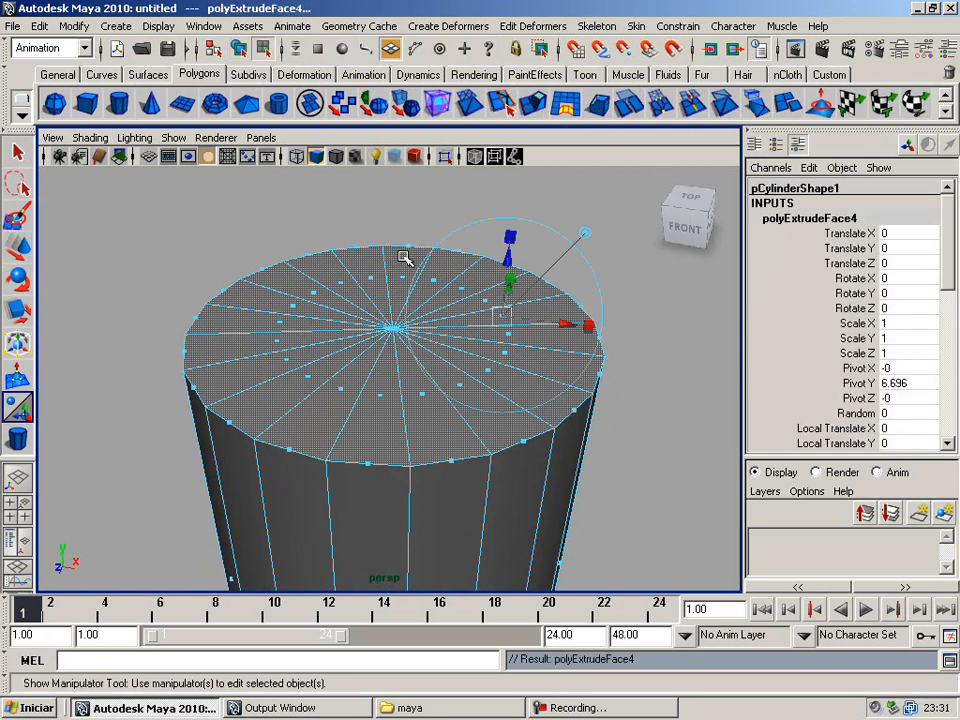
pyautogui.press('w')
pyautogui.moveTo(392, 274); pyautogui.dragTo(397, 215)
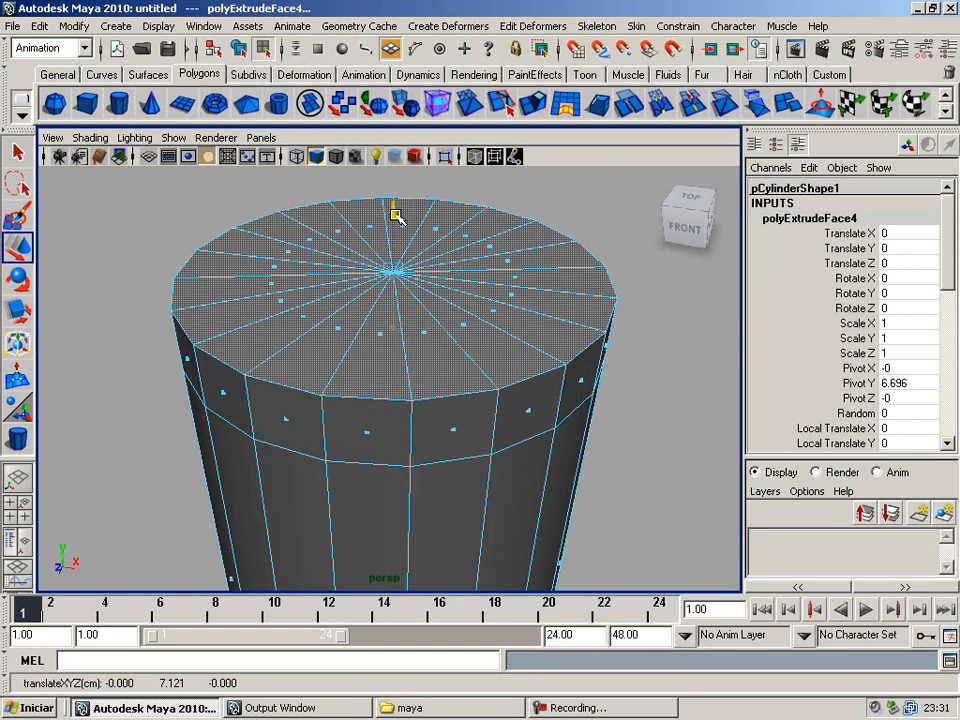
pyautogui.press('r')
pyautogui.moveTo(392, 272); pyautogui.dragTo(356, 267)
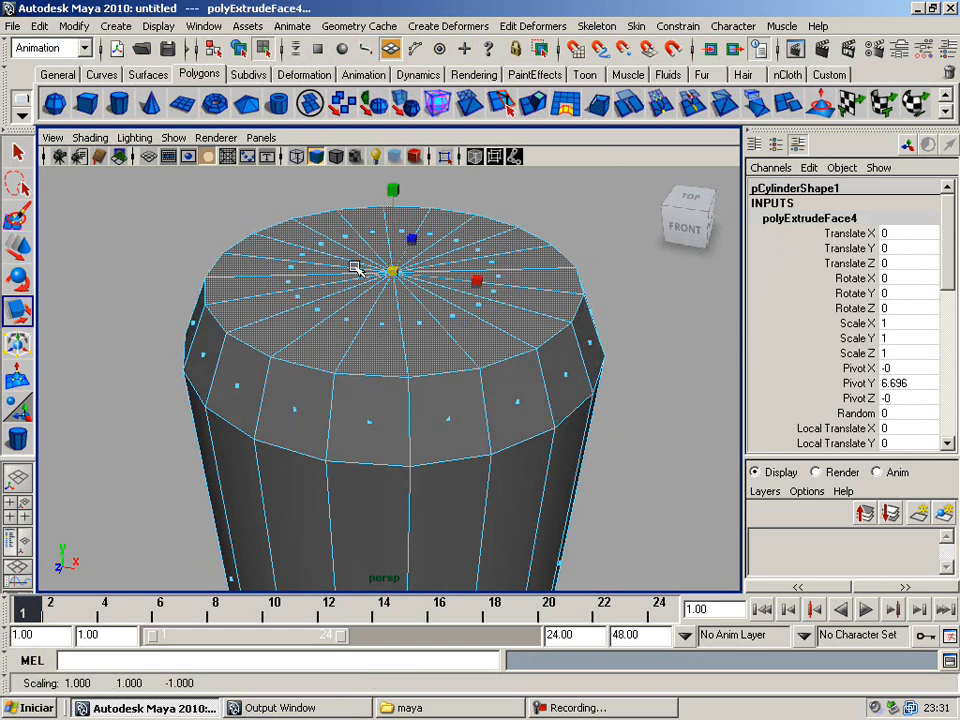
# Extrude the top cap faces in place and scale them outward to about 1.07 in X and Z
pyautogui.moveTo(339, 390)
pyautogui.keyDown('alt'); pyautogui.mouseDown()
pyautogui.moveTo(341, 349)
pyautogui.moveTo(332, 405)
pyautogui.mouseUp(); pyautogui.keyUp('alt')
pyautogui.hotkey('ctrl', 'e')
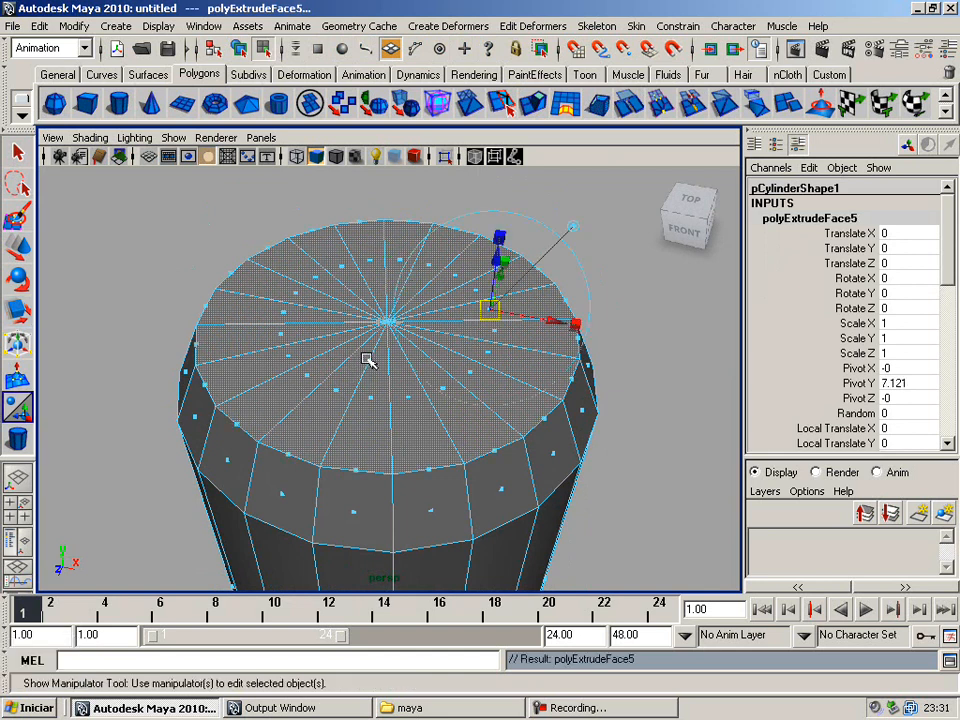
pyautogui.press('e')
pyautogui.press('r')
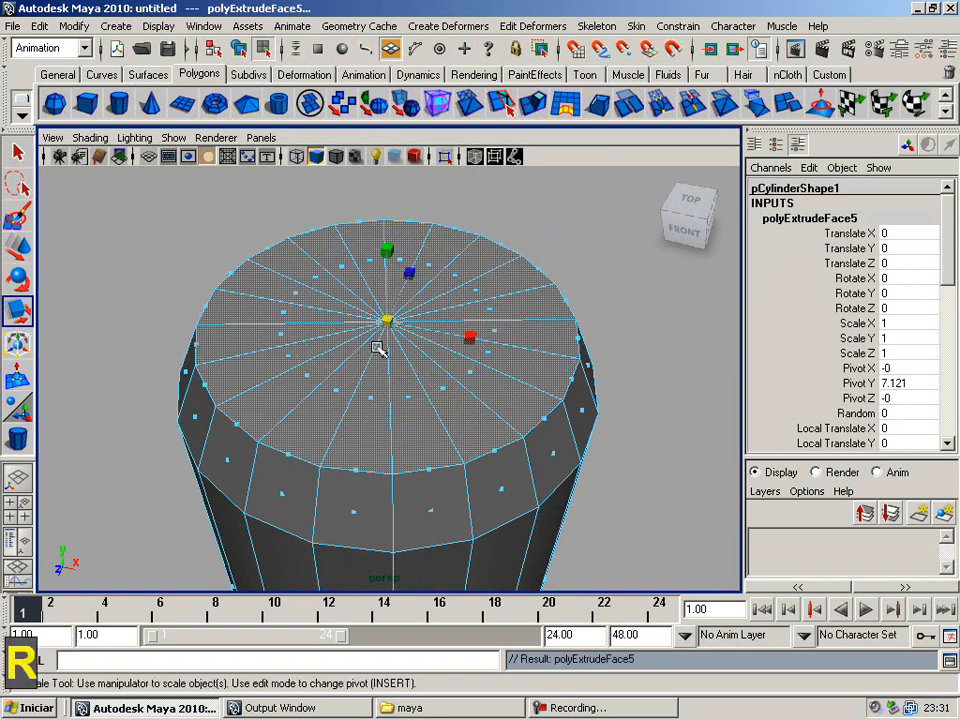
pyautogui.moveTo(391, 322); pyautogui.dragTo(409, 323)
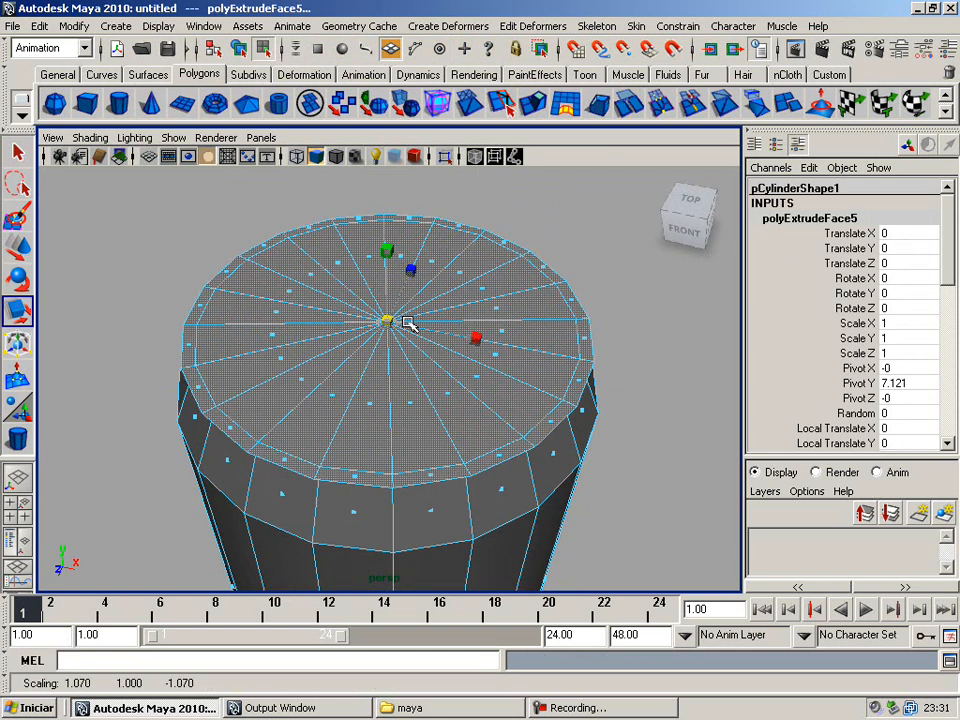
# Extrude the widened top faces up to about 7.25 in Y to give the rim its height
pyautogui.hotkey('ctrl', 'e')
pyautogui.press('w')
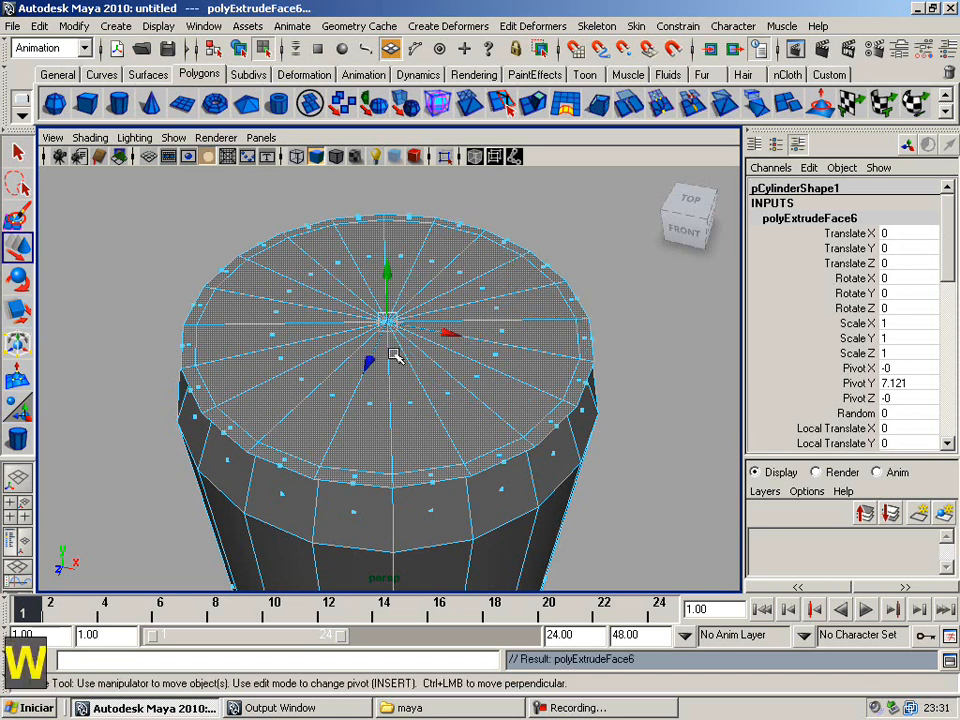
pyautogui.moveTo(388, 280); pyautogui.dragTo(390, 265)
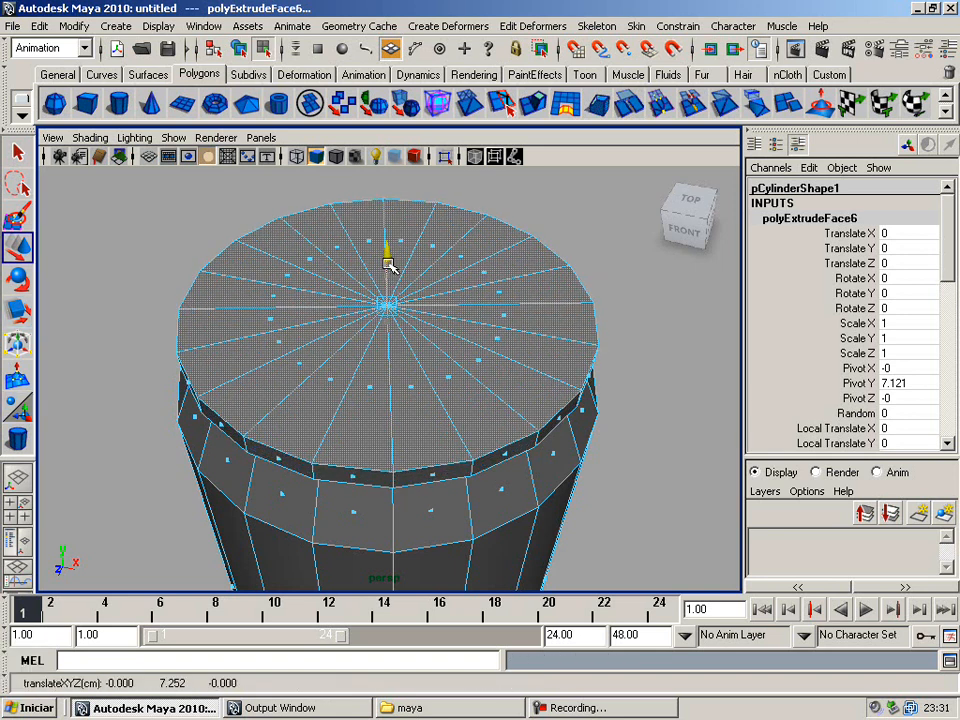
# Extrude the top faces in place and scale them inward to about 0.885 to form the rim's flat top
pyautogui.hotkey('ctrl', 'e')
pyautogui.press('r')
pyautogui.moveTo(377, 310); pyautogui.dragTo(355, 308)
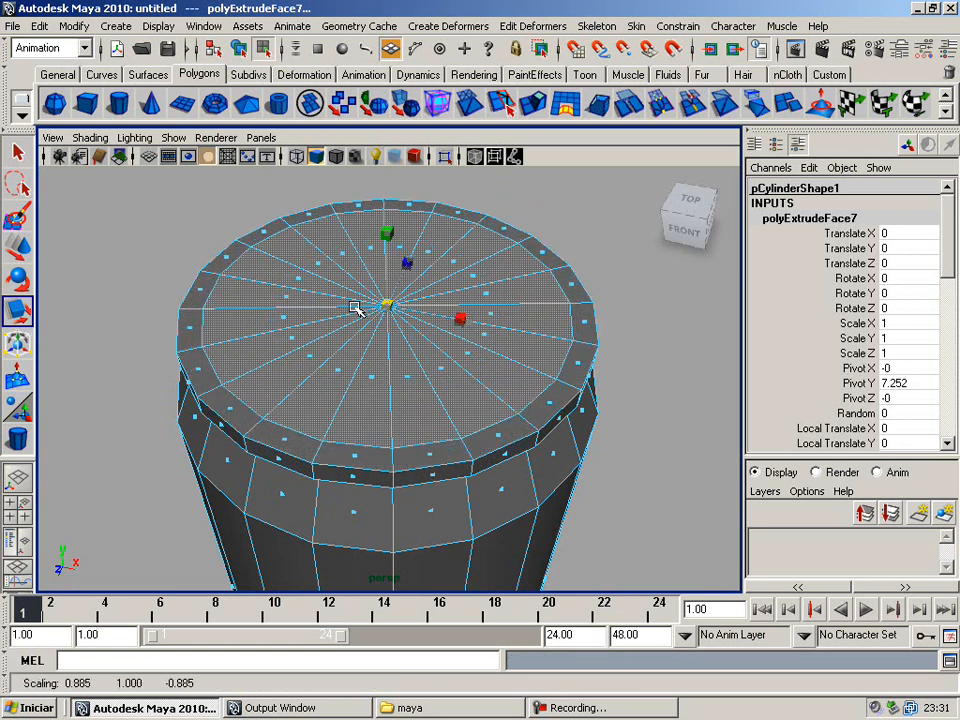
pyautogui.moveTo(324, 401)
pyautogui.keyDown('alt'); pyautogui.mouseDown()
pyautogui.moveTo(324, 353)
pyautogui.moveTo(324, 403)
pyautogui.mouseUp(); pyautogui.keyUp('alt')
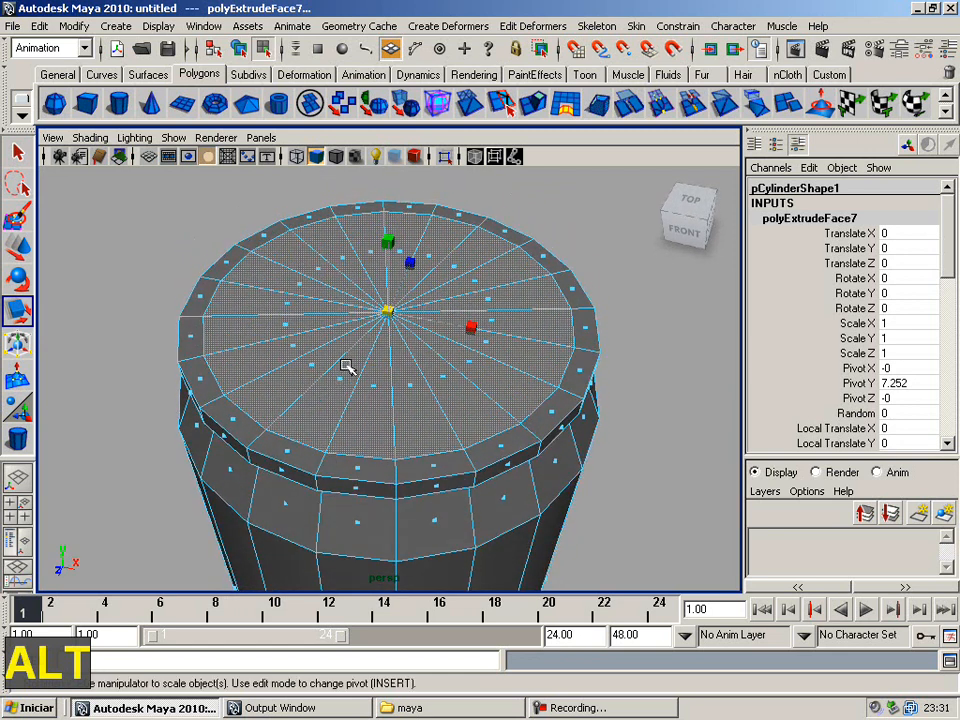
# Extrude the inner top faces down into the can to about 6.79 in Y and extrude them again with a slight inset
pyautogui.hotkey('ctrl', 'e')
pyautogui.press('w')
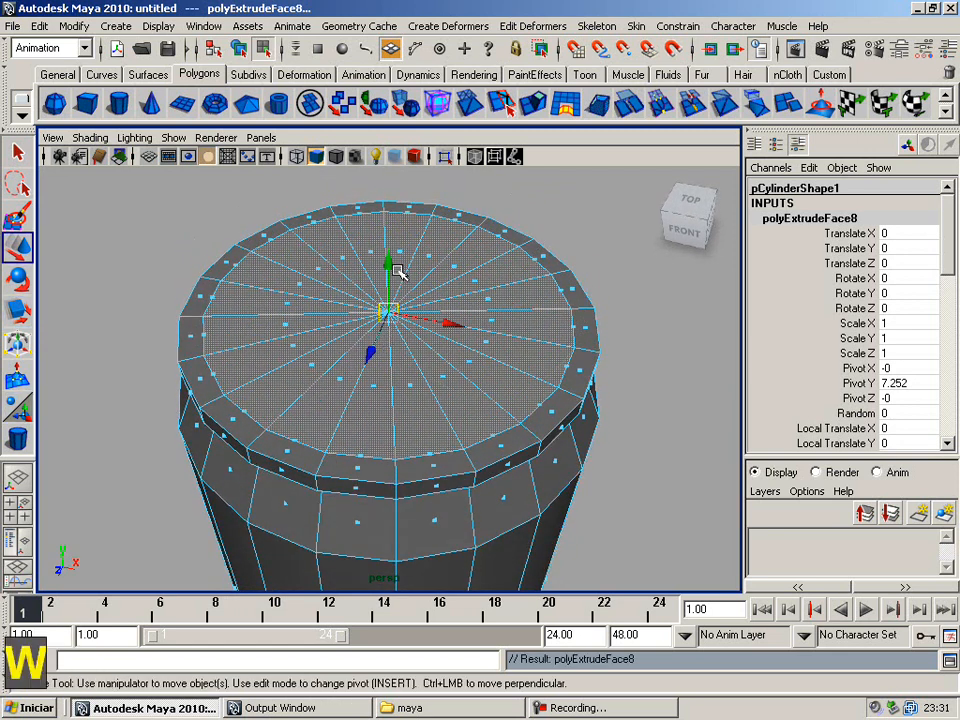
pyautogui.moveTo(390, 268); pyautogui.dragTo(396, 331)
pyautogui.press('g')
pyautogui.press('r')
# Extrude the recessed faces up to about 7.06 in Y and scale them slightly inward to form the raised lid
pyautogui.hotkey('ctrl', 'e')
pyautogui.press('w')
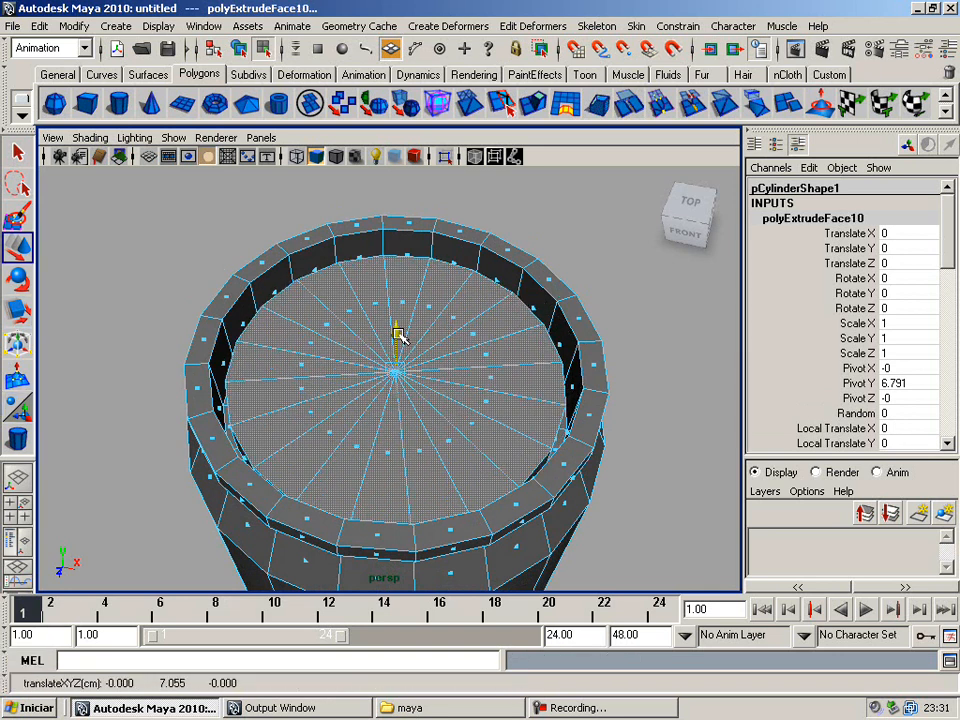
pyautogui.press('r')
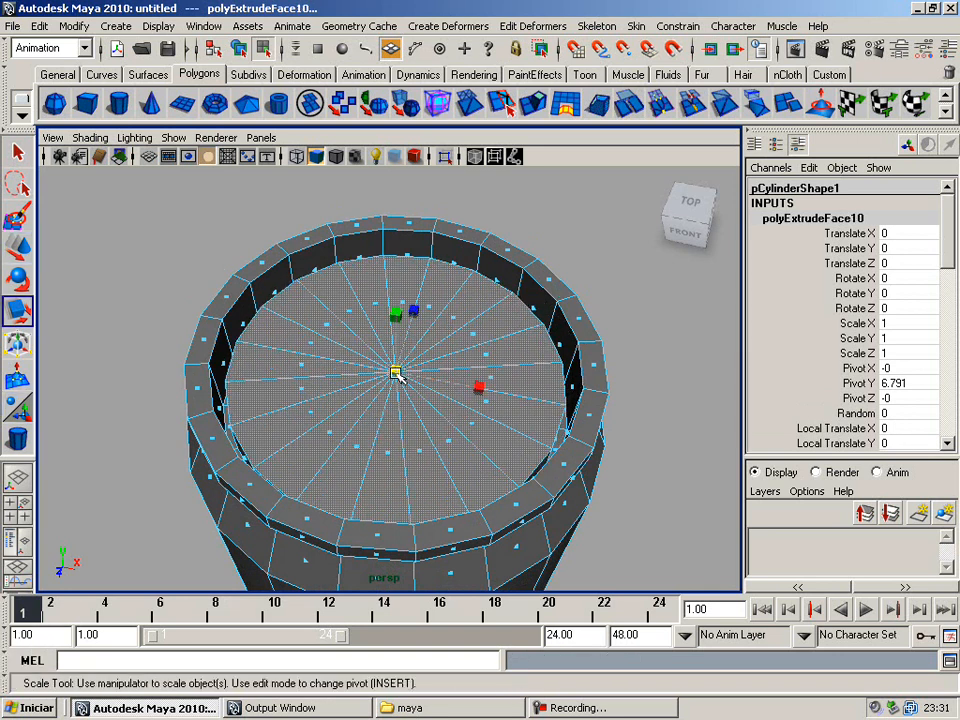
pyautogui.moveTo(395, 372); pyautogui.dragTo(385, 369)
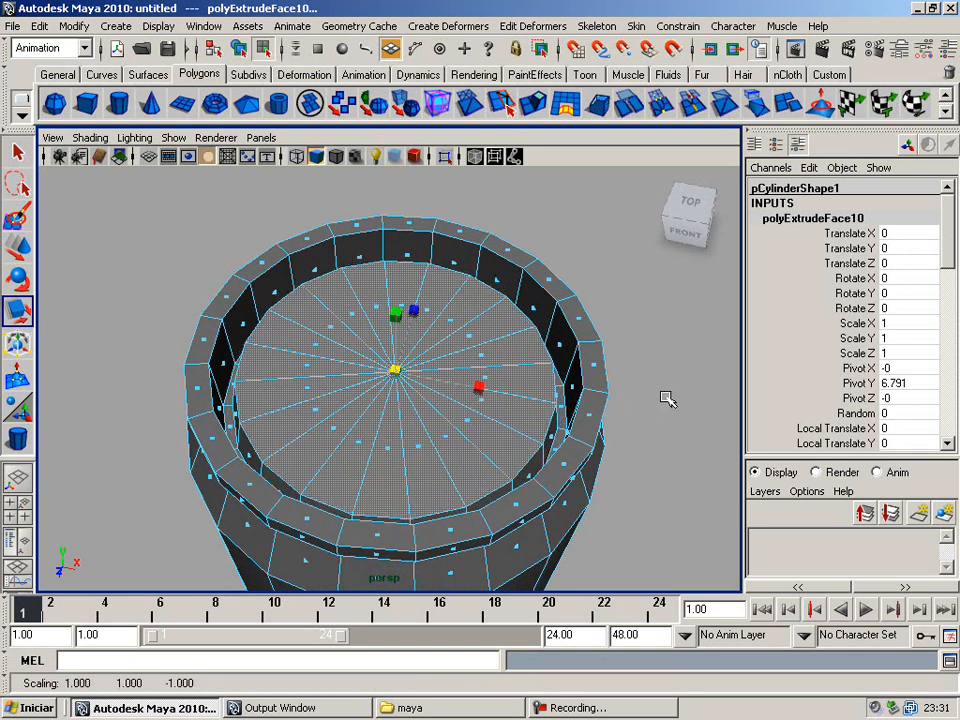
pyautogui.click(664, 376)
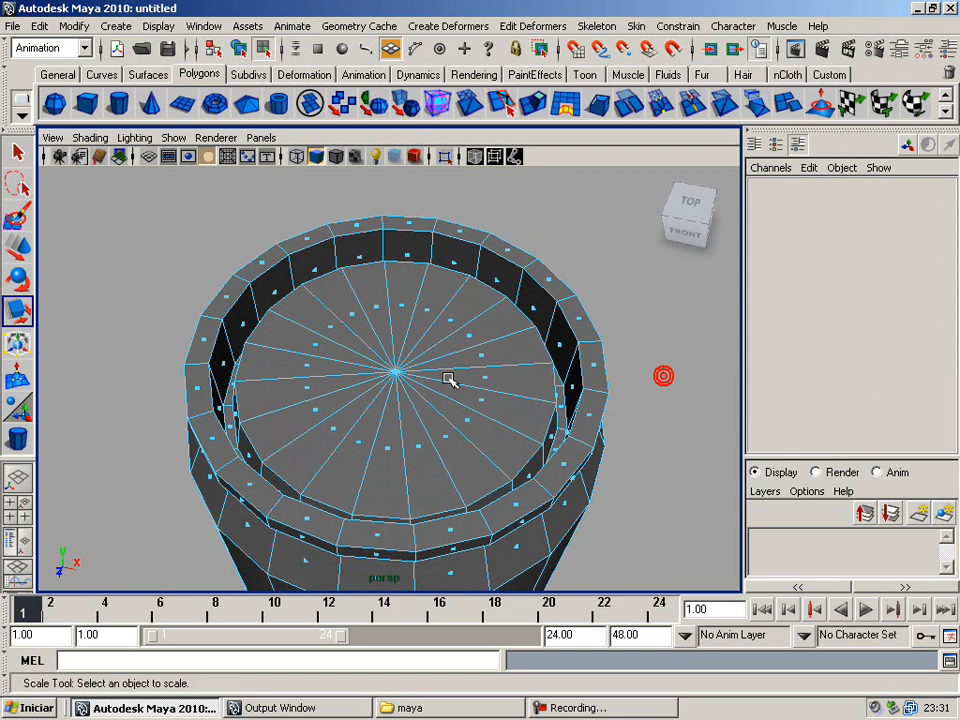
pyautogui.rightClick(400, 362)
pyautogui.click(355, 361)
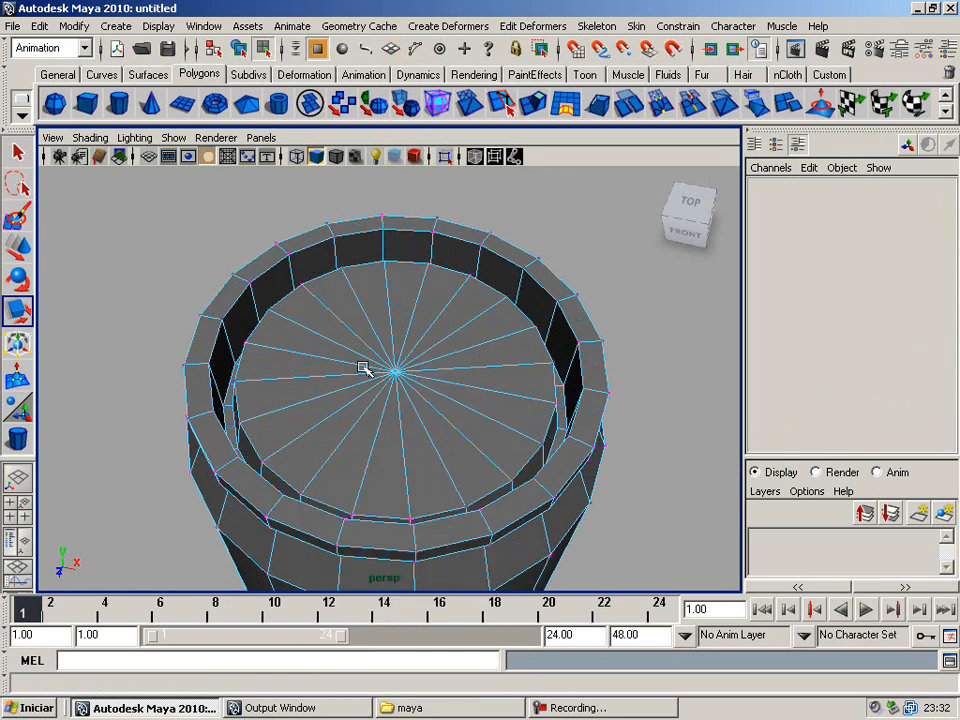
pyautogui.click(397, 372)
pyautogui.keyDown('alt'); pyautogui.moveTo(388, 418); pyautogui.dragTo(426, 422); pyautogui.keyUp('alt')
pyautogui.press('w')
pyautogui.moveTo(401, 272)
pyautogui.mouseDown()
pyautogui.moveTo(400, 250)
pyautogui.moveTo(393, 267)
pyautogui.moveTo(402, 256)
pyautogui.mouseUp()
pyautogui.hotkey('ctrl', 'z')
pyautogui.click(659, 376)
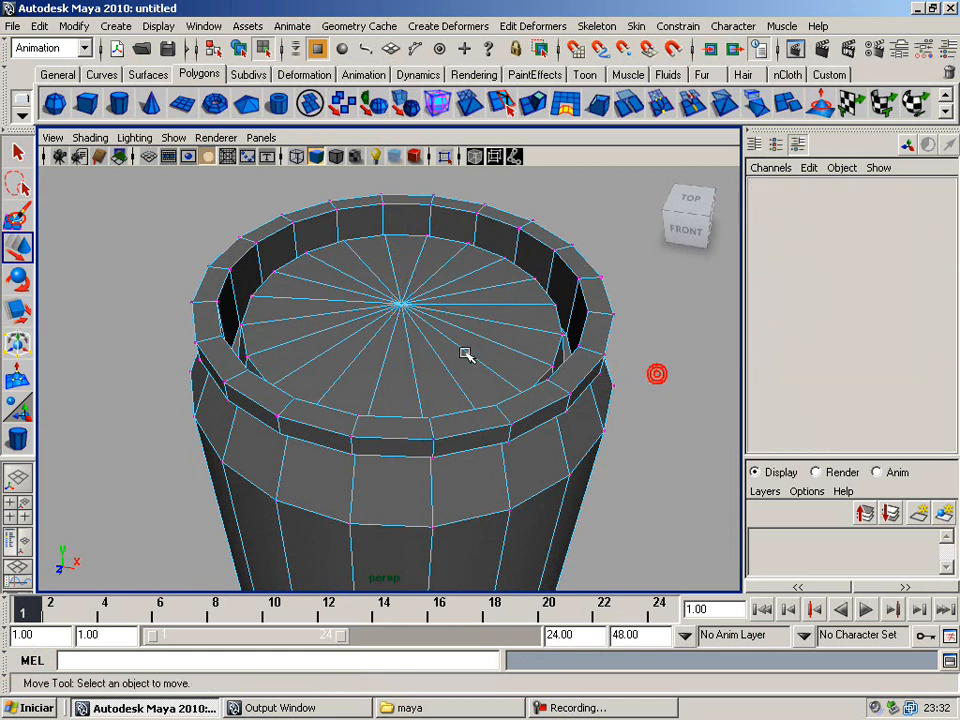
# Return to object mode, frame the whole can and preview it with smooth mesh display
pyautogui.moveTo(478, 341); pyautogui.dragTo(522, 318, button='right')
pyautogui.keyDown('alt'); pyautogui.moveTo(476, 371); pyautogui.dragTo(419, 457, button='right'); pyautogui.keyUp('alt')
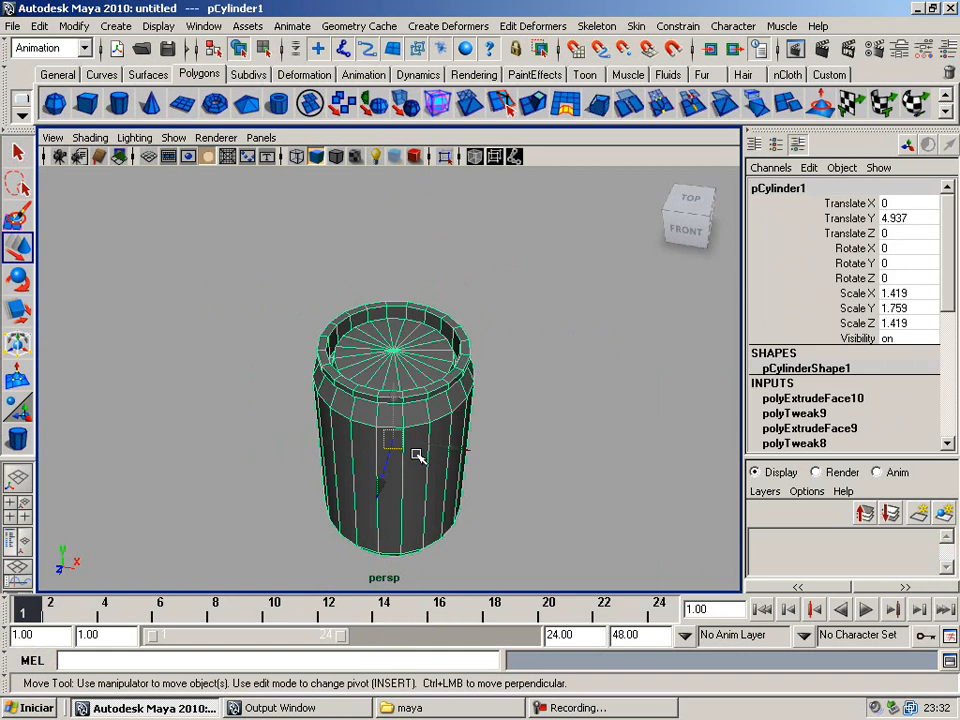
pyautogui.press('f')
pyautogui.keyDown('alt'); pyautogui.moveTo(388, 444); pyautogui.dragTo(423, 419); pyautogui.keyUp('alt')
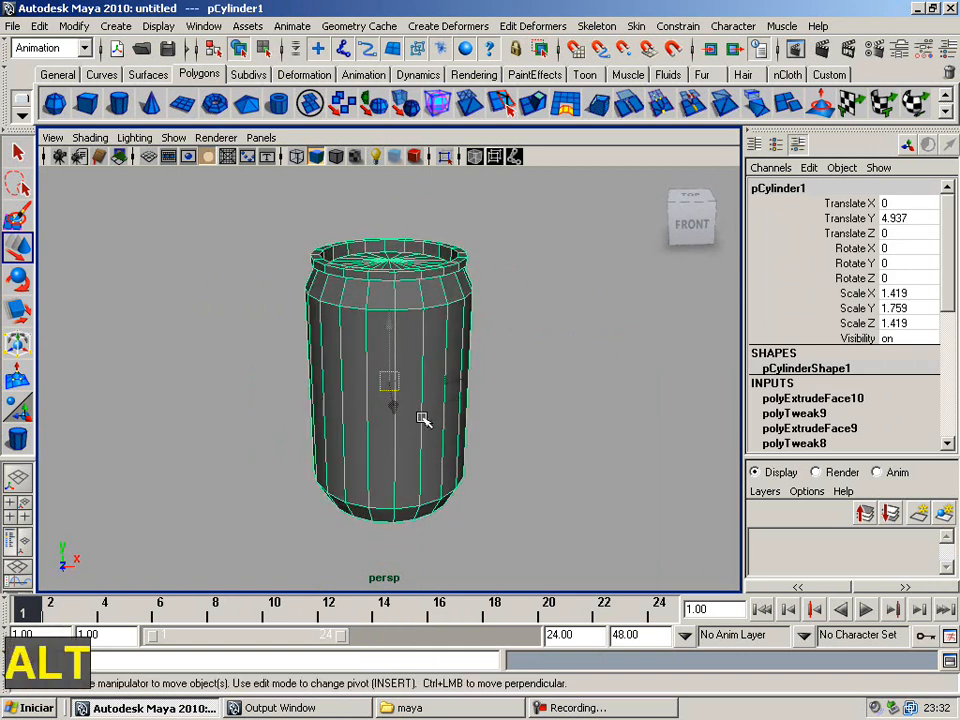
pyautogui.press('3')
pyautogui.click(521, 362)
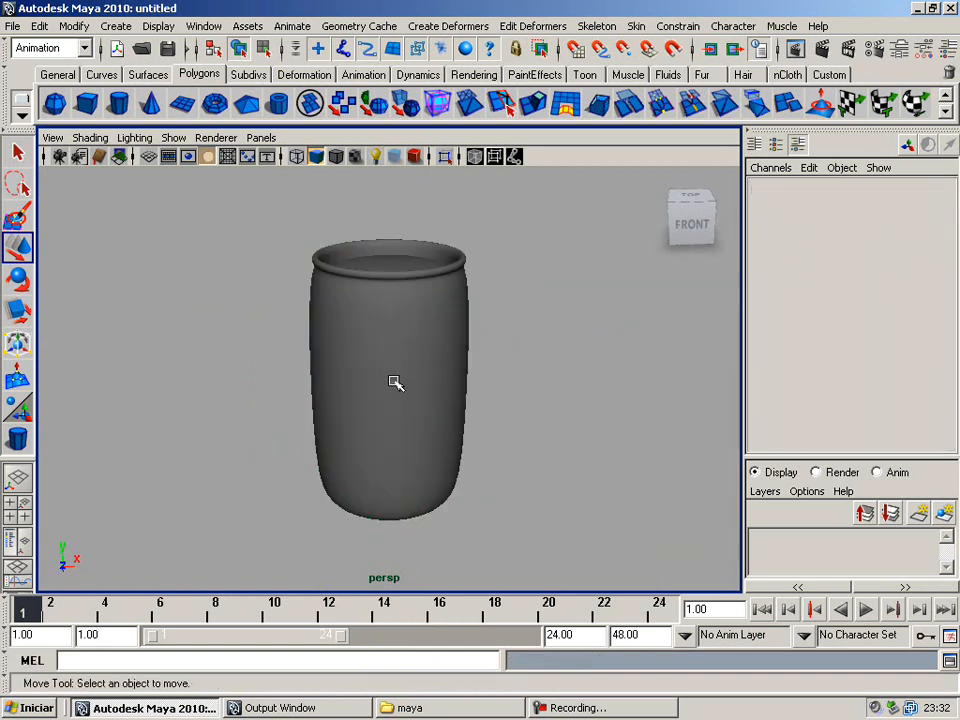
# Compare the can's smoothed and unsmoothed displays, ending with the unsmoothed mesh
pyautogui.scroll(2, 393, 382)
pyautogui.moveTo(394, 336)
pyautogui.keyDown('alt'); pyautogui.mouseDown(button='middle')
pyautogui.moveTo(401, 349)
pyautogui.moveTo(409, 334)
pyautogui.mouseUp(button='middle'); pyautogui.keyUp('alt')
pyautogui.click(461, 369)
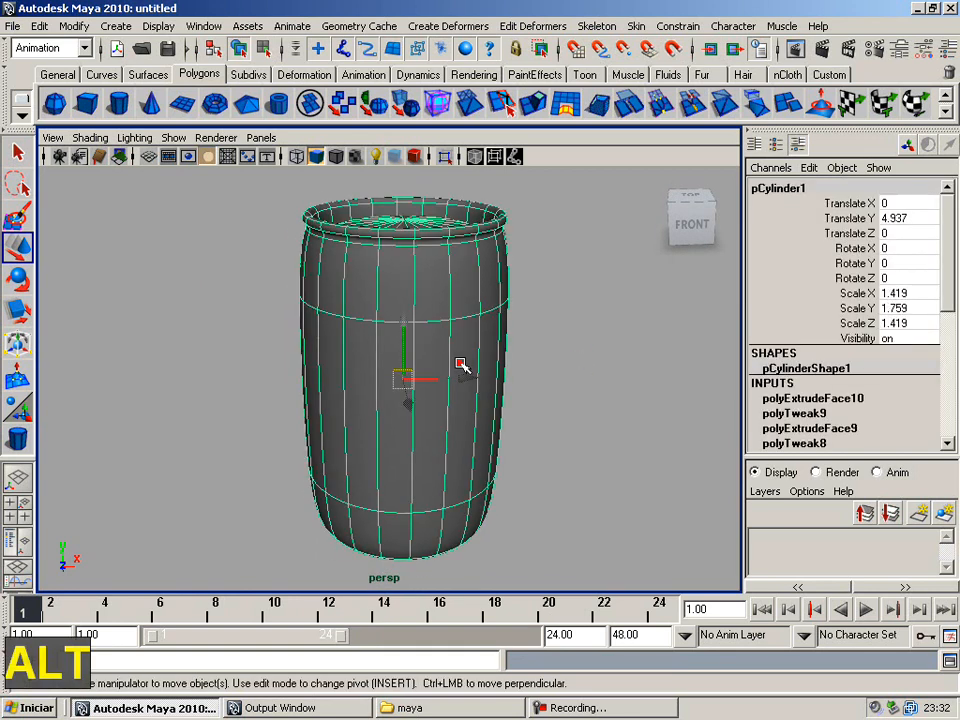
pyautogui.press('1')
pyautogui.press('3')
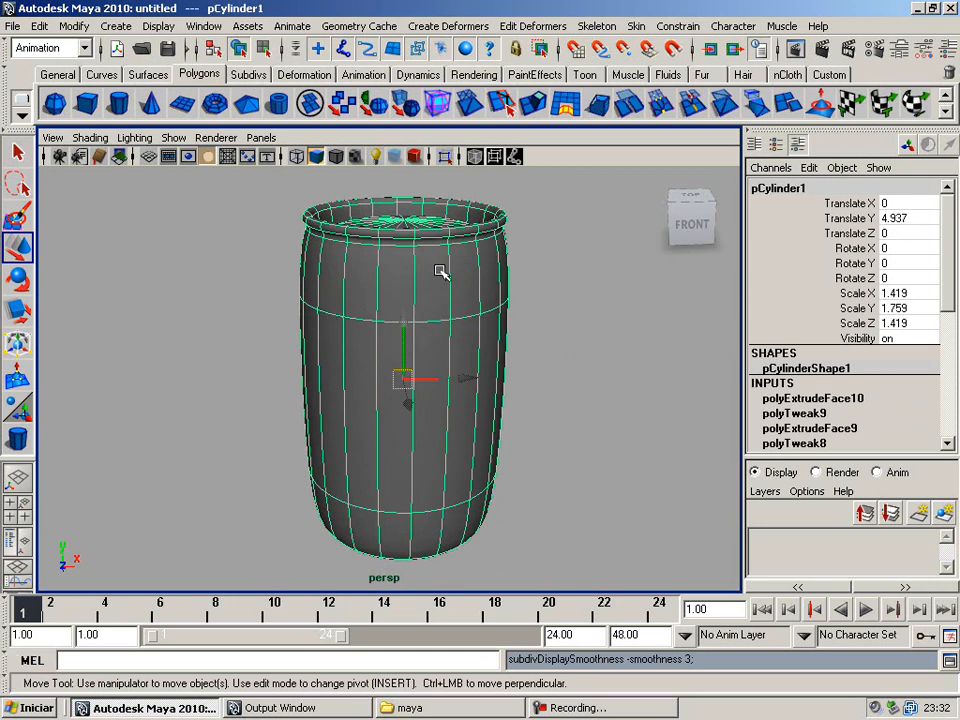
pyautogui.press('1')
# Insert two edge loops with the Insert Edge Loop Tool, just above and just below the shoulder's lower edge
pyautogui.scroll(5, 425, 290)
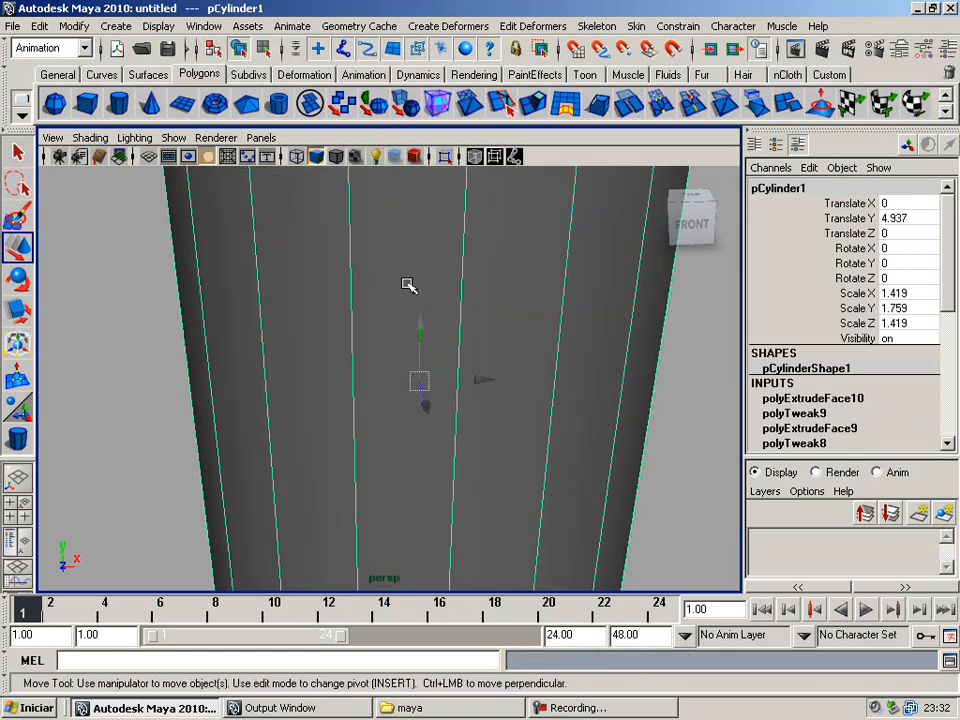
pyautogui.keyDown('alt'); pyautogui.moveTo(407, 274); pyautogui.dragTo(364, 420, button='middle'); pyautogui.keyUp('alt')
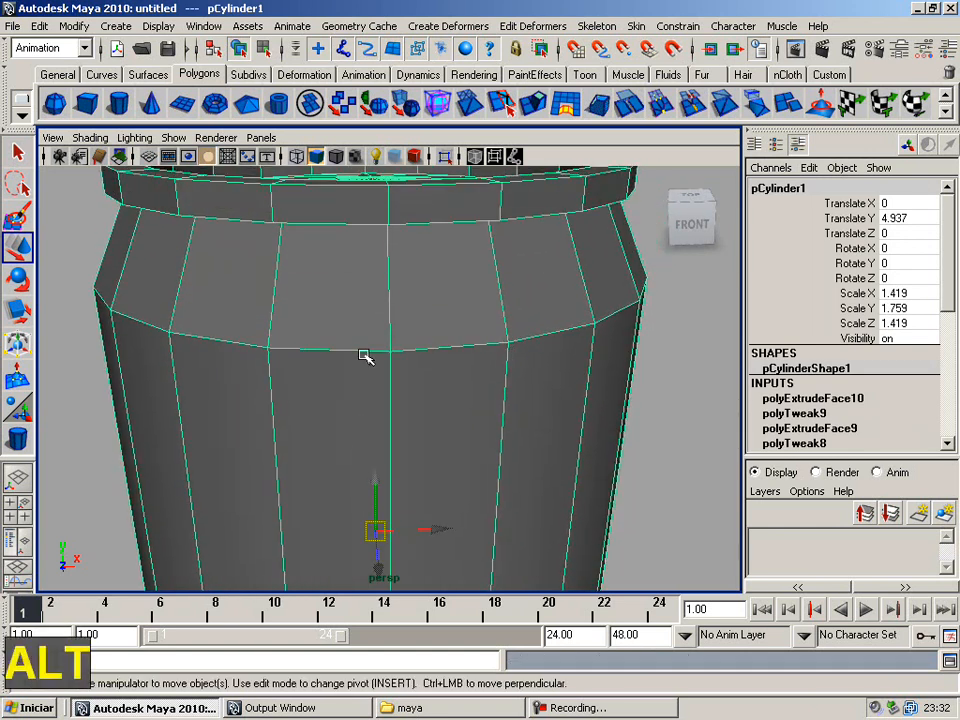
pyautogui.click(62, 48)
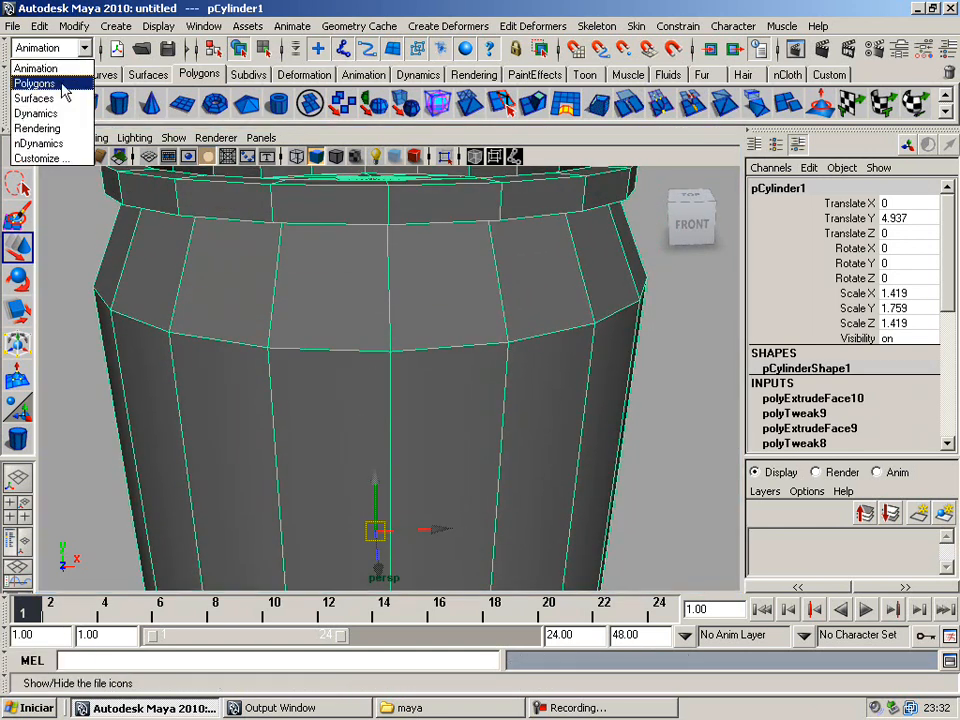
pyautogui.click(50, 83)
pyautogui.click(323, 26)
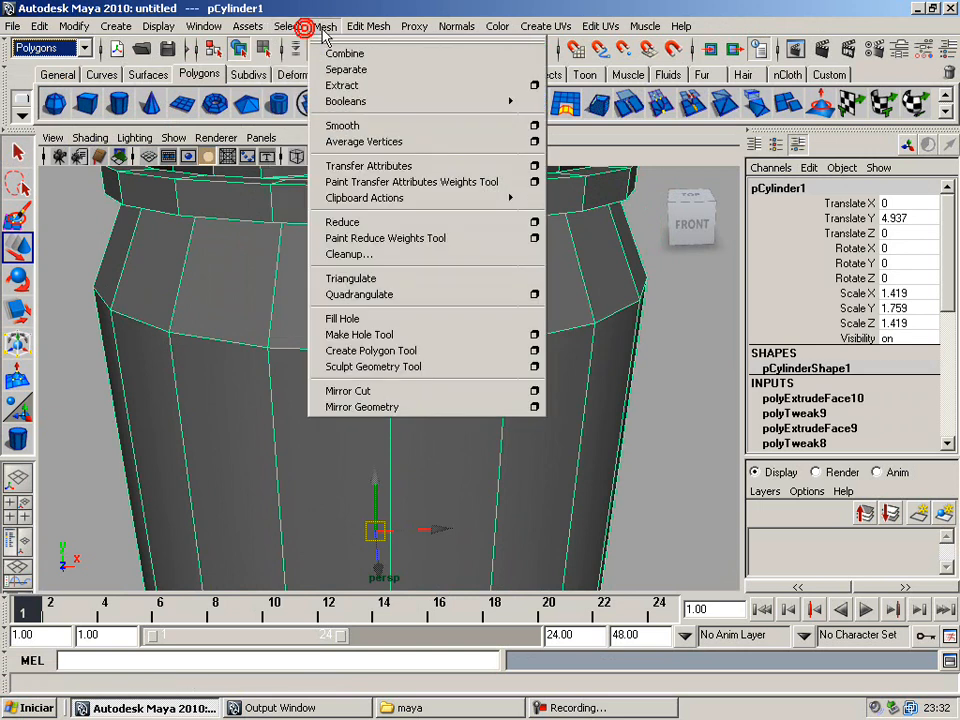
pyautogui.moveTo(369, 26)
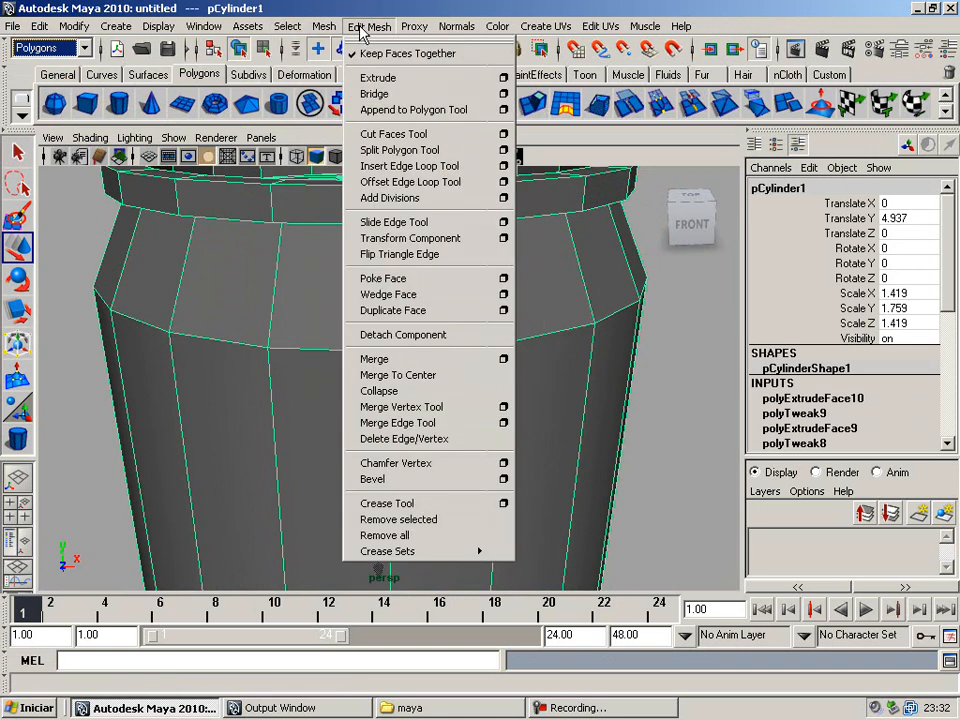
pyautogui.click(378, 163)
pyautogui.moveTo(281, 306); pyautogui.dragTo(274, 360)
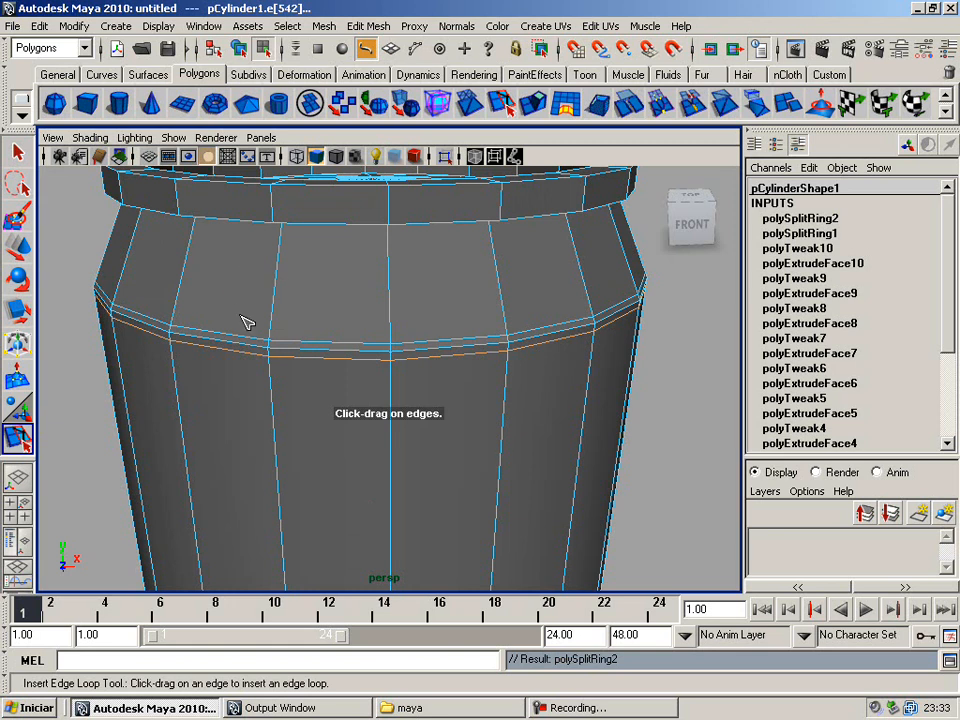
# Insert two more edge loops close above and below the edge where the can's base taper begins
pyautogui.press('alt')
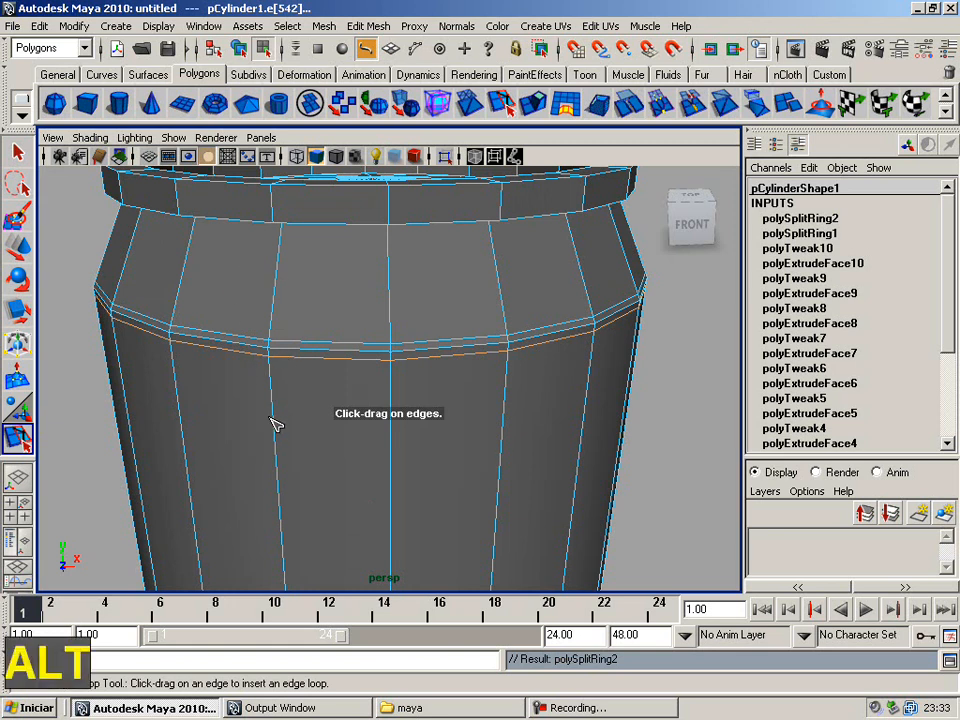
pyautogui.keyDown('alt'); pyautogui.moveTo(236, 418); pyautogui.dragTo(267, 322, button='middle'); pyautogui.keyUp('alt')
pyautogui.keyDown('alt'); pyautogui.moveTo(266, 420); pyautogui.dragTo(280, 382); pyautogui.keyUp('alt')
pyautogui.keyDown('alt'); pyautogui.moveTo(291, 412); pyautogui.dragTo(345, 414, button='right'); pyautogui.keyUp('alt')
pyautogui.keyDown('alt'); pyautogui.moveTo(275, 376); pyautogui.dragTo(413, 401, button='middle'); pyautogui.keyUp('alt')
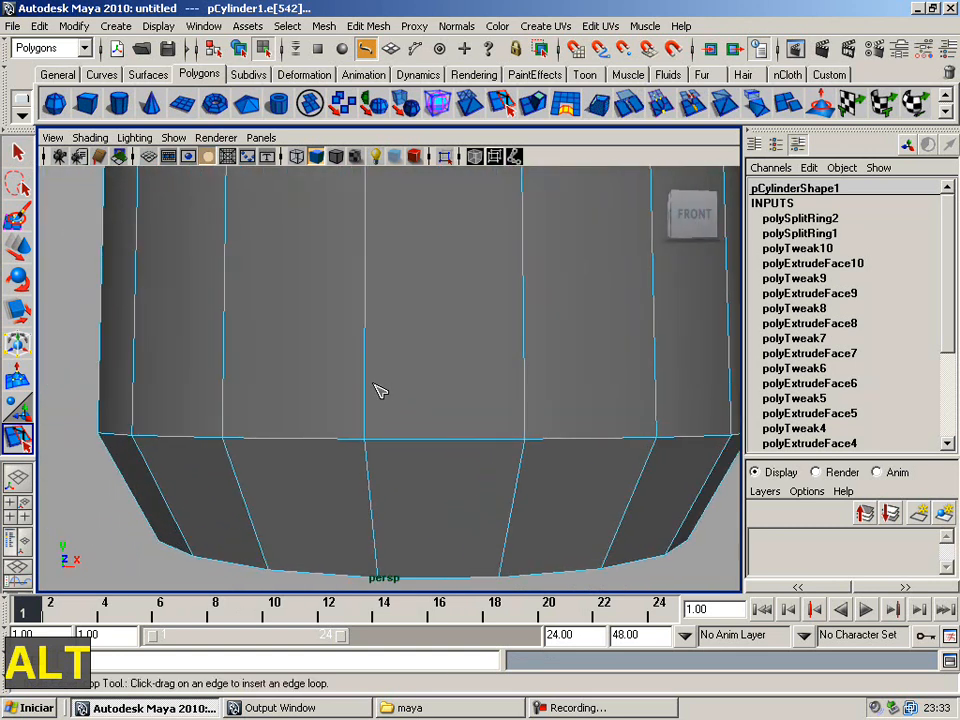
pyautogui.moveTo(371, 388); pyautogui.dragTo(378, 452)
pyautogui.moveTo(306, 323); pyautogui.dragTo(333, 310, button='right')
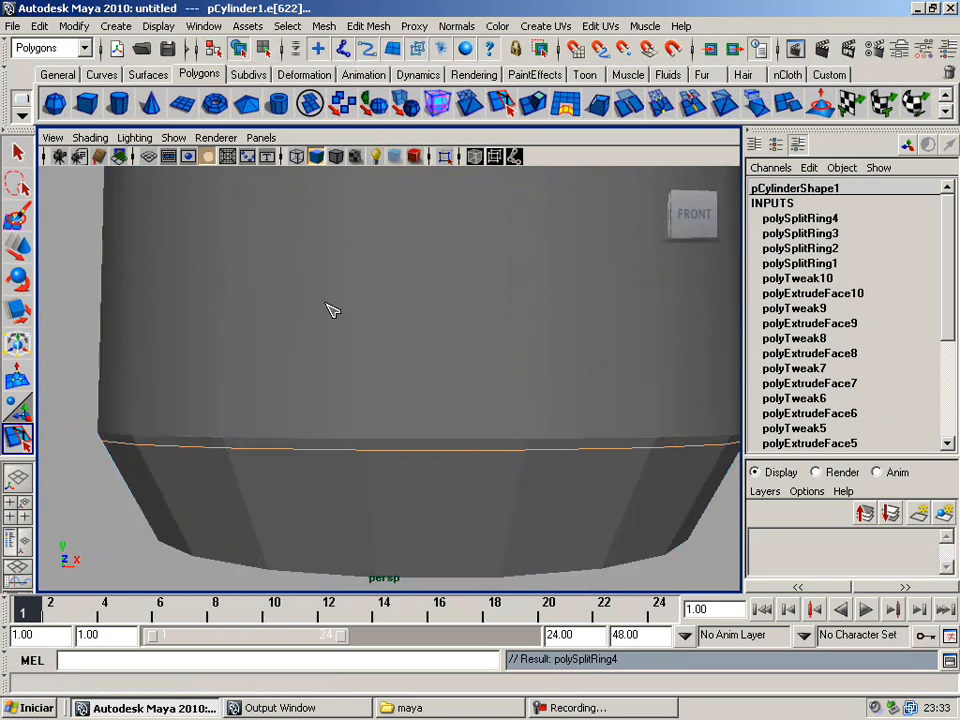
pyautogui.click(18, 155)
pyautogui.click(71, 229)
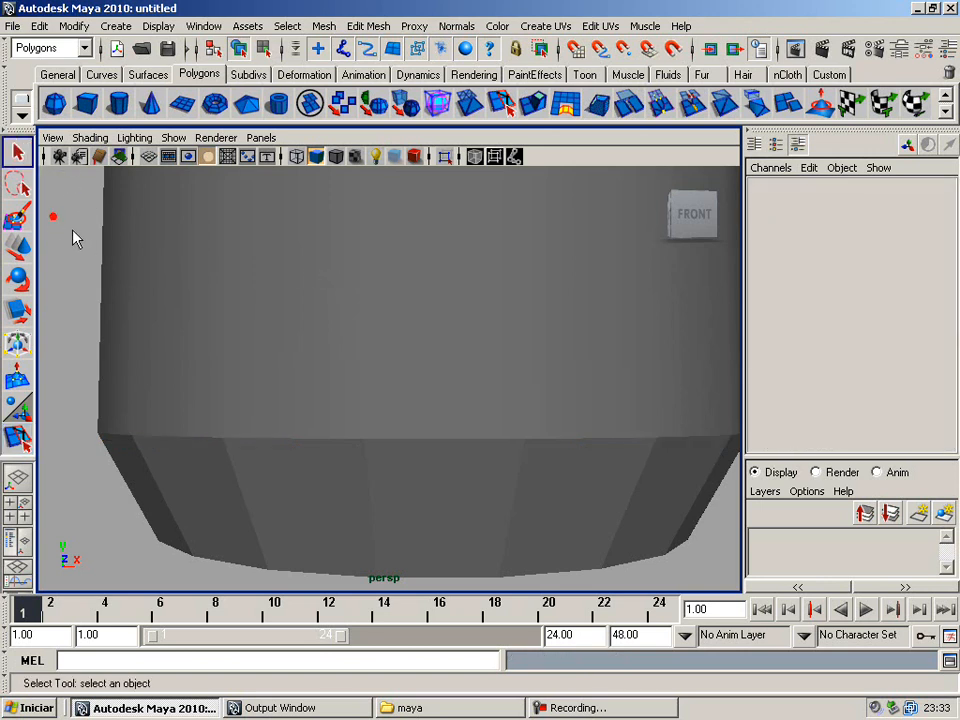
# Frame the whole can and check the edge-loop support in smooth mesh preview
pyautogui.scroll(-3, 234, 298)
pyautogui.click(332, 276)
pyautogui.keyDown('alt'); pyautogui.moveTo(332, 276); pyautogui.dragTo(315, 360, button='middle'); pyautogui.keyUp('alt')
pyautogui.press('f')
pyautogui.press('3')
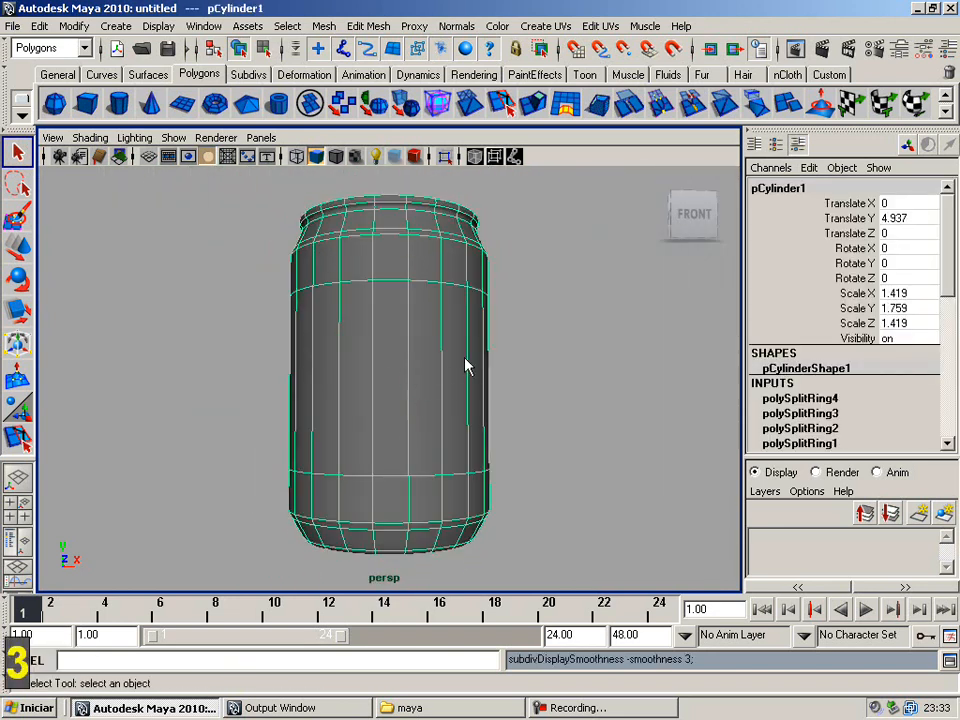
pyautogui.click(521, 345)
pyautogui.keyDown('alt'); pyautogui.moveTo(533, 345); pyautogui.dragTo(533, 361); pyautogui.keyUp('alt')
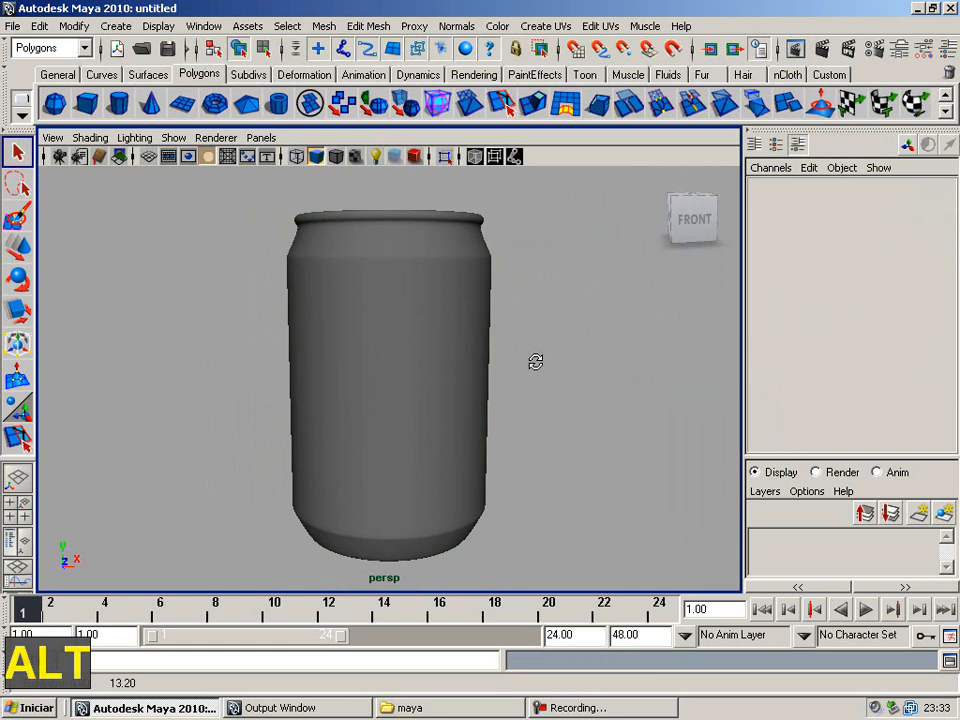
# Restore the can's unsmoothed display and review the list of its construction history inputs
pyautogui.click(396, 364)
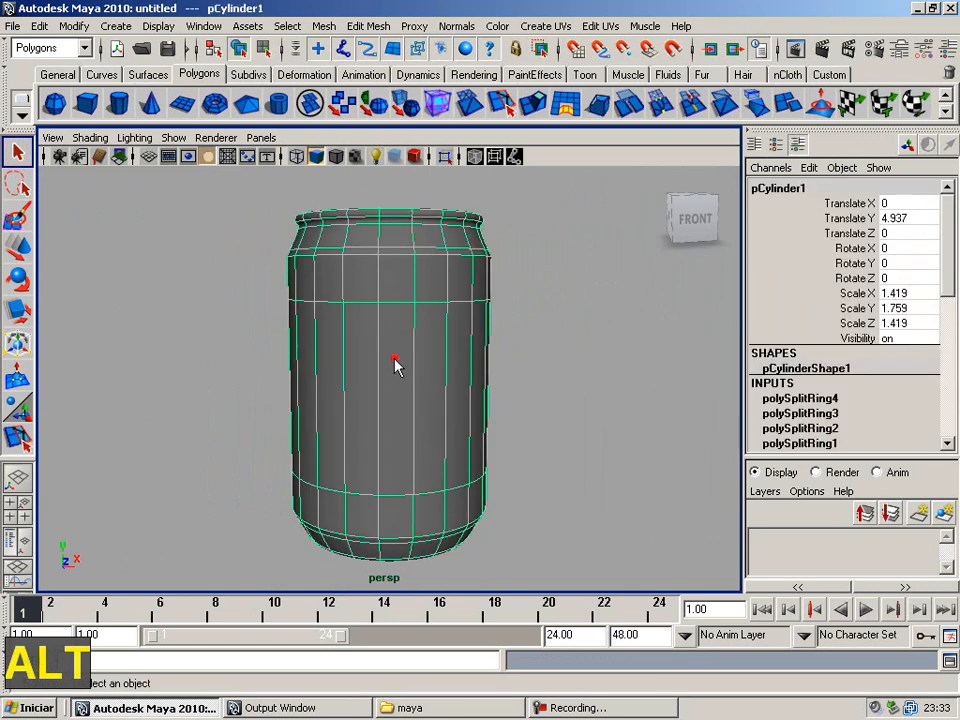
pyautogui.press('1')
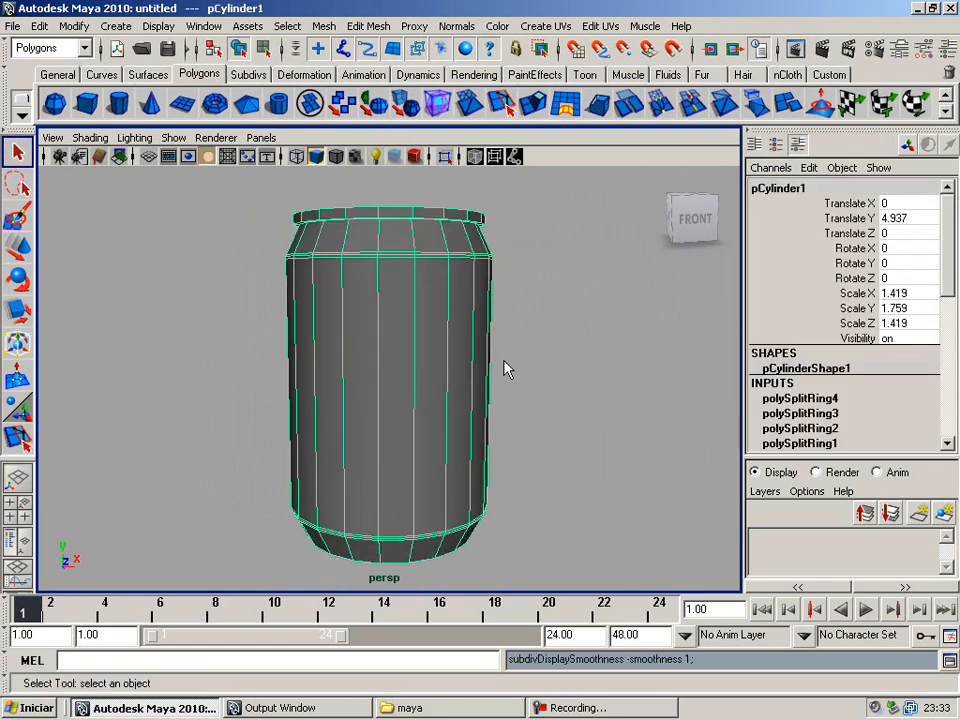
pyautogui.click(584, 390)
pyautogui.click(396, 304)
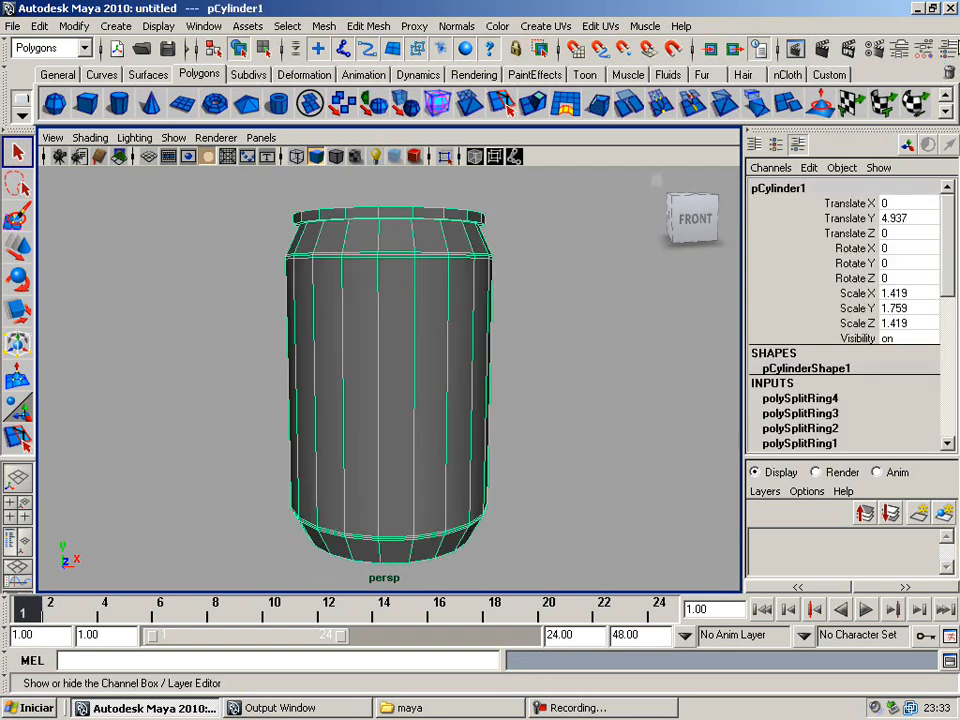
pyautogui.moveTo(949, 215); pyautogui.dragTo(953, 293)
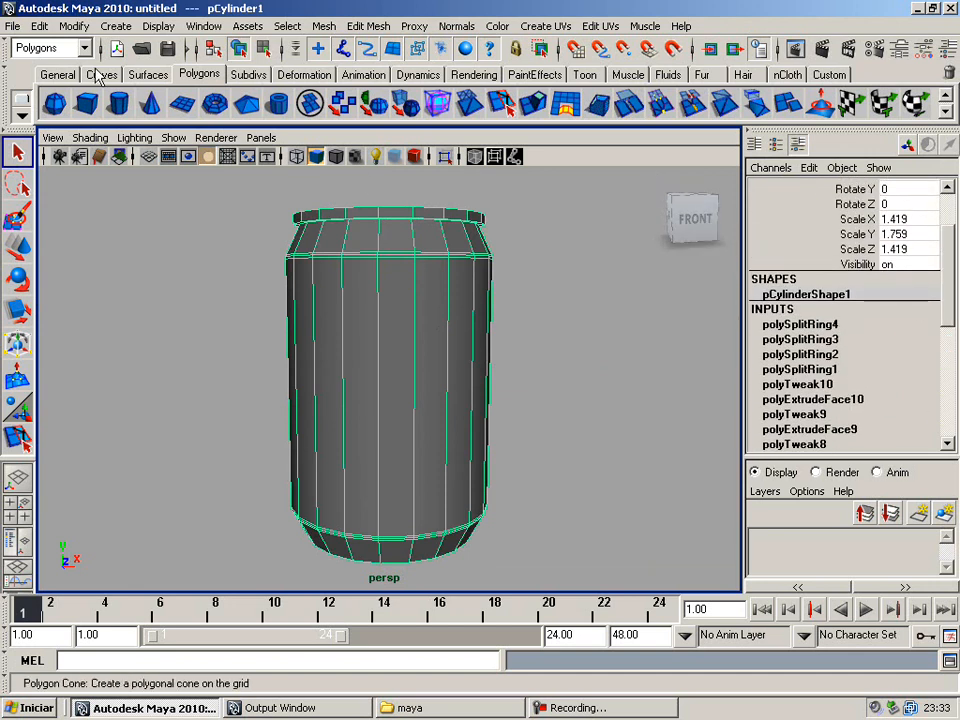
# Delete the can's construction history and freeze its transformations
pyautogui.click(39, 27)
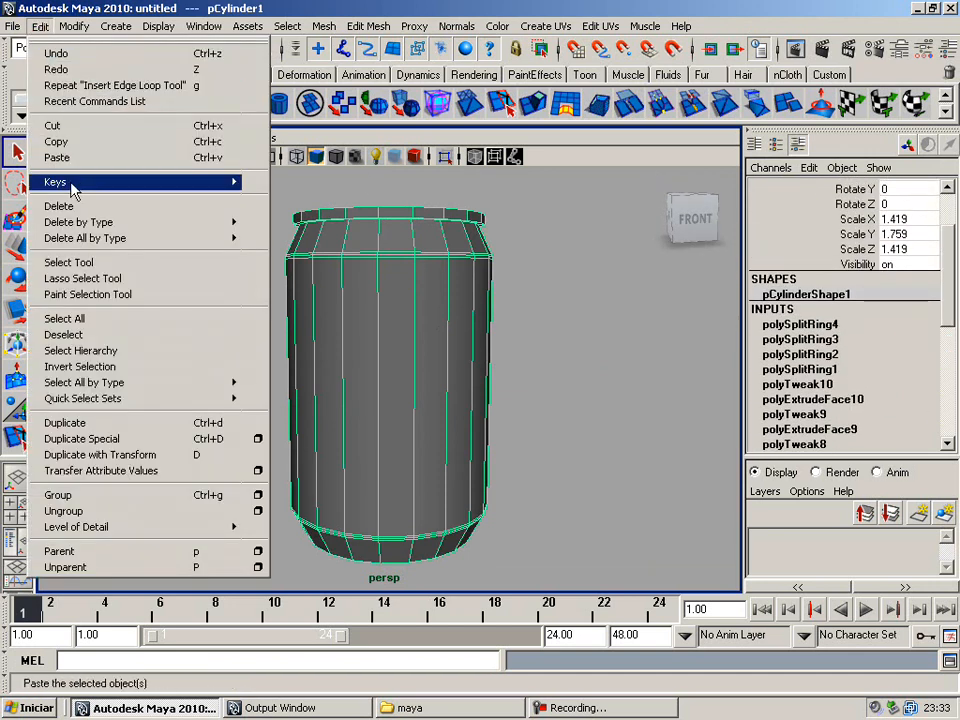
pyautogui.moveTo(119, 226)
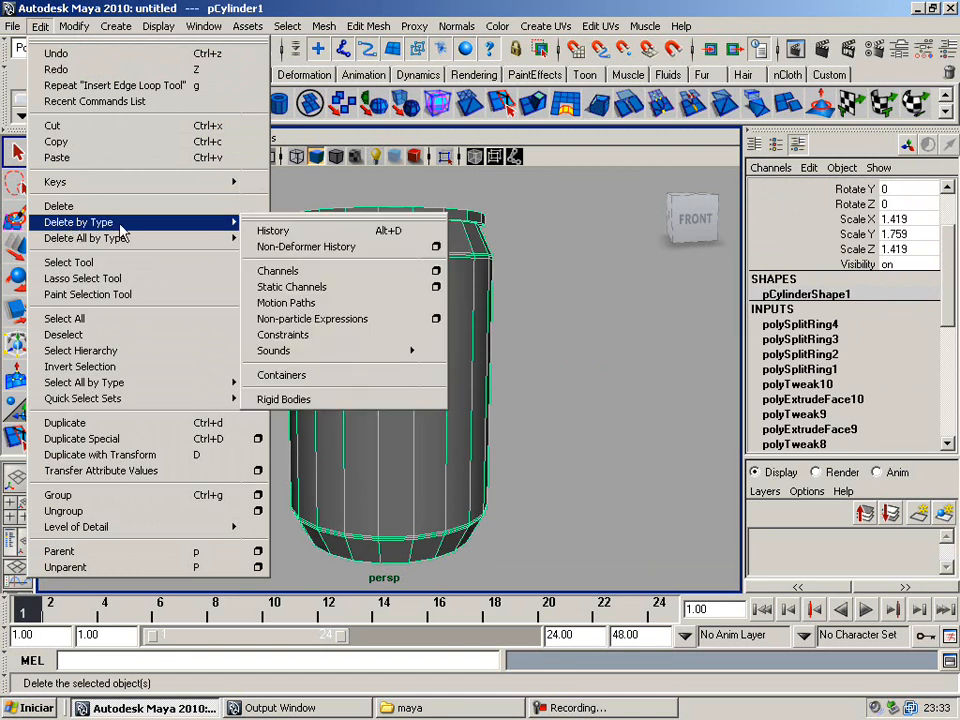
pyautogui.click(289, 230)
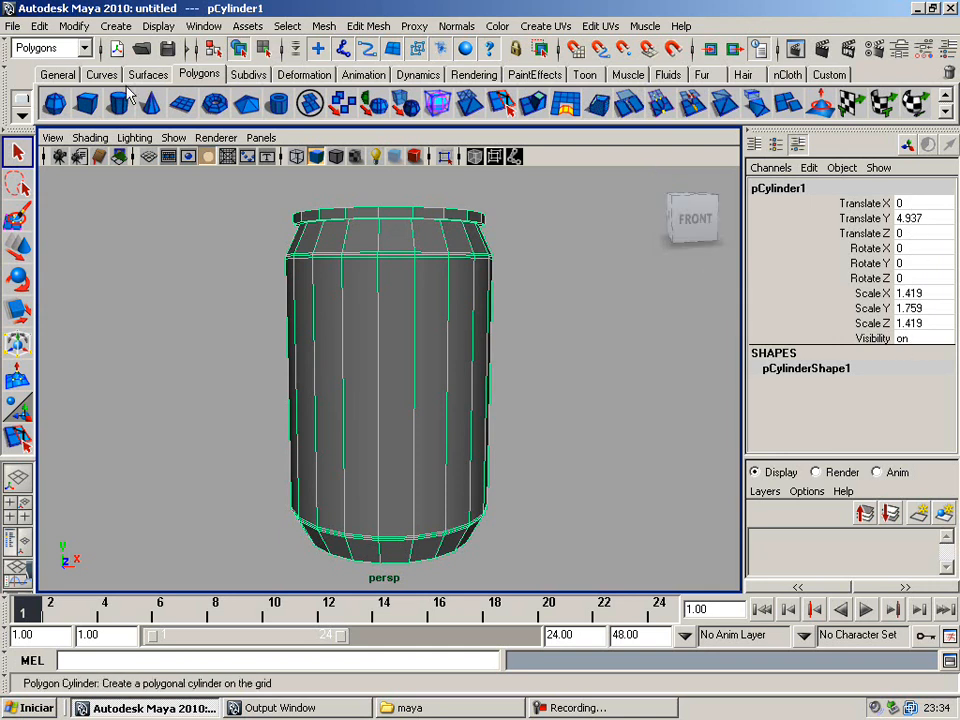
pyautogui.click(74, 26)
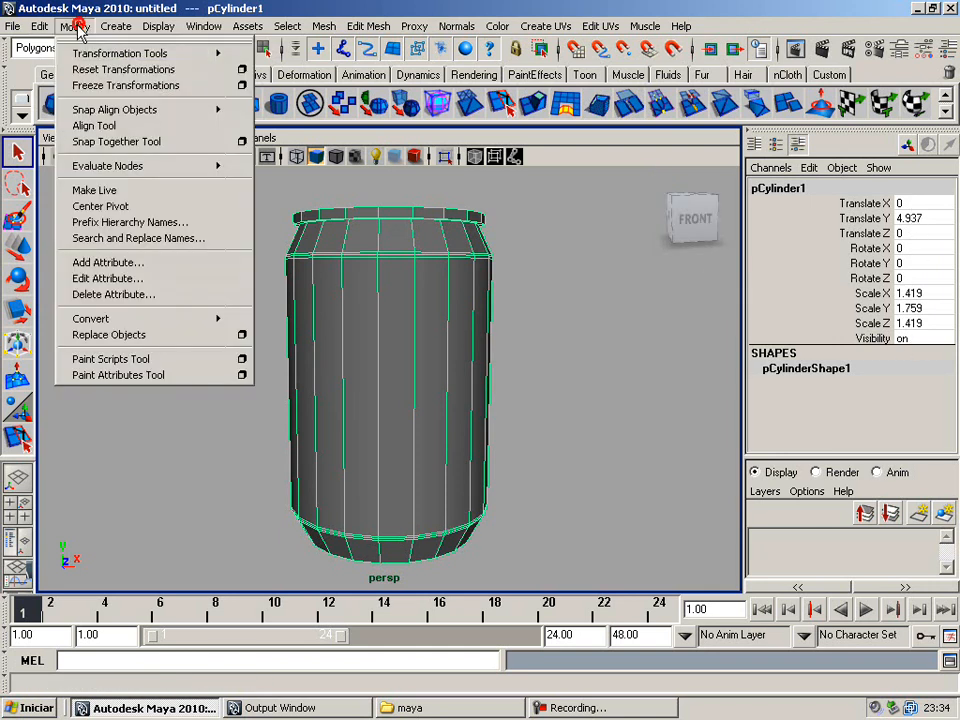
pyautogui.click(97, 88)
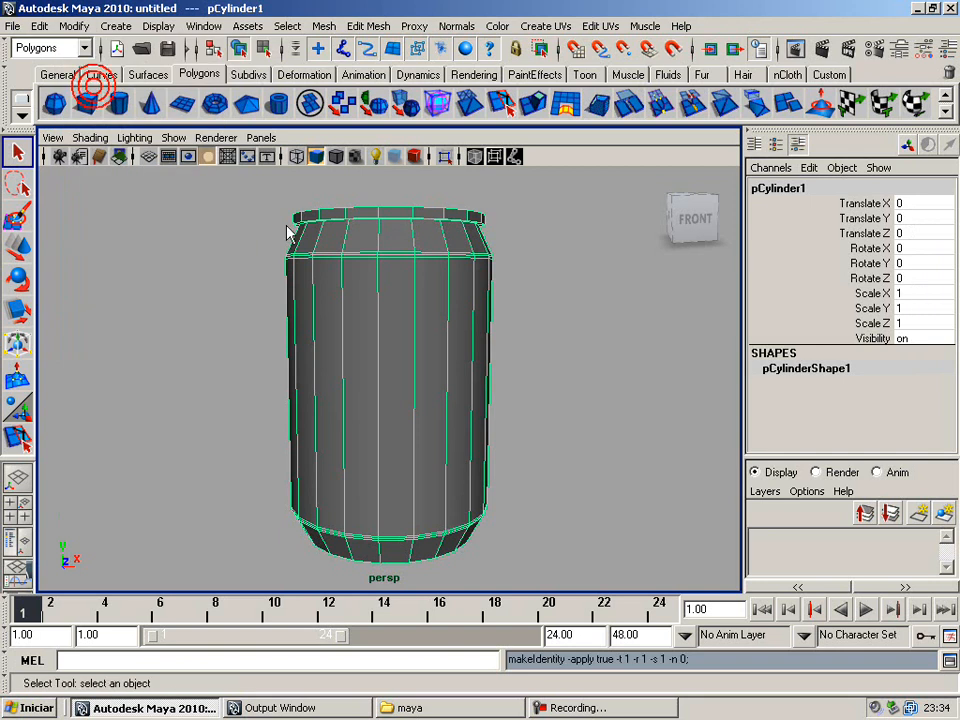
# Compare the can's shape in smooth mesh preview with its unsmoothed display
pyautogui.click(634, 292)
pyautogui.click(401, 342)
pyautogui.click(564, 347)
pyautogui.click(446, 351)
pyautogui.click(576, 345)
pyautogui.click(400, 343)
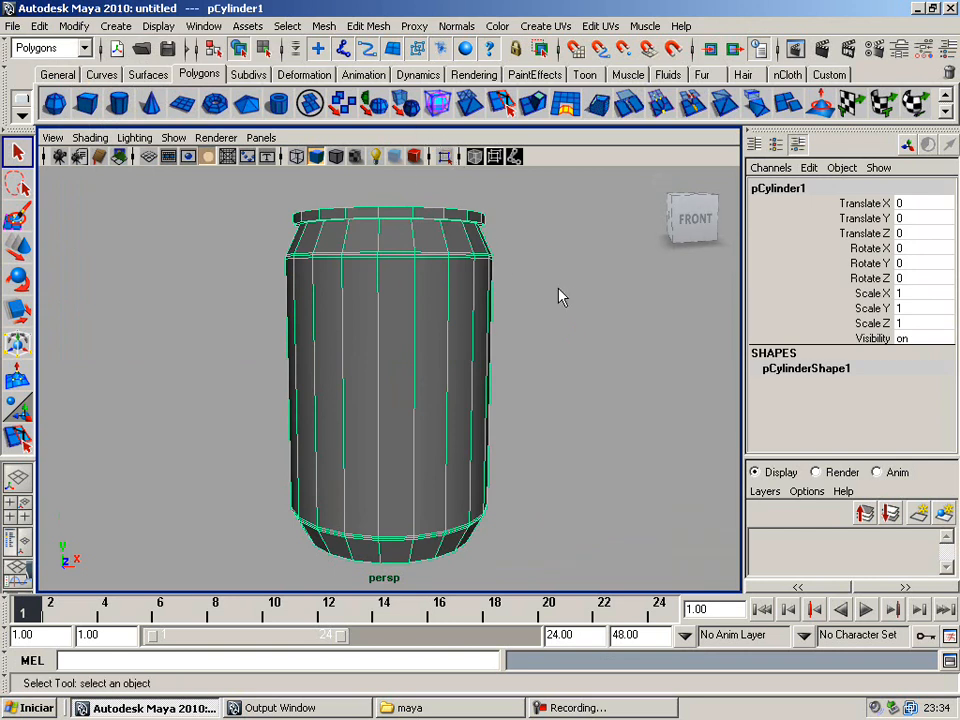
pyautogui.press('3')
pyautogui.click(567, 292)
pyautogui.click(381, 332)
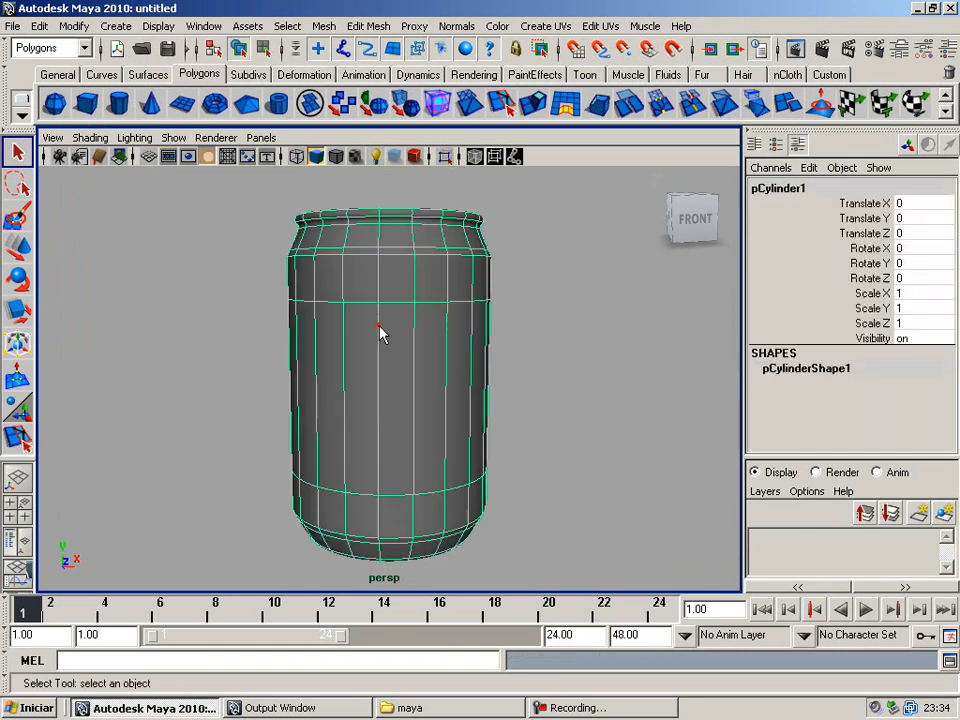
pyautogui.press('1')
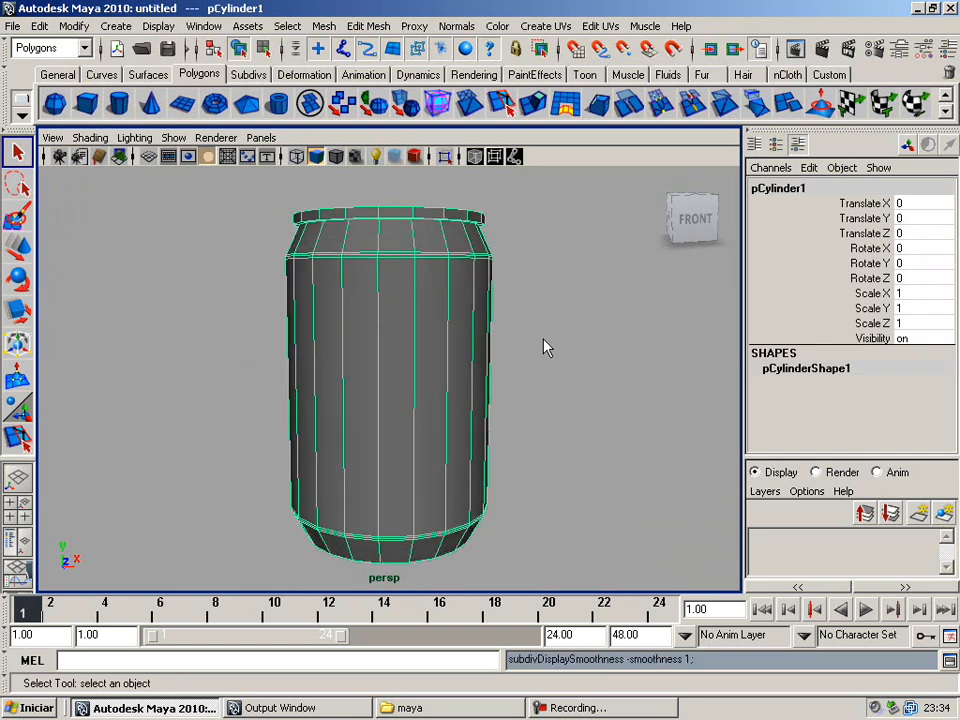
pyautogui.press('3')
pyautogui.press('1')
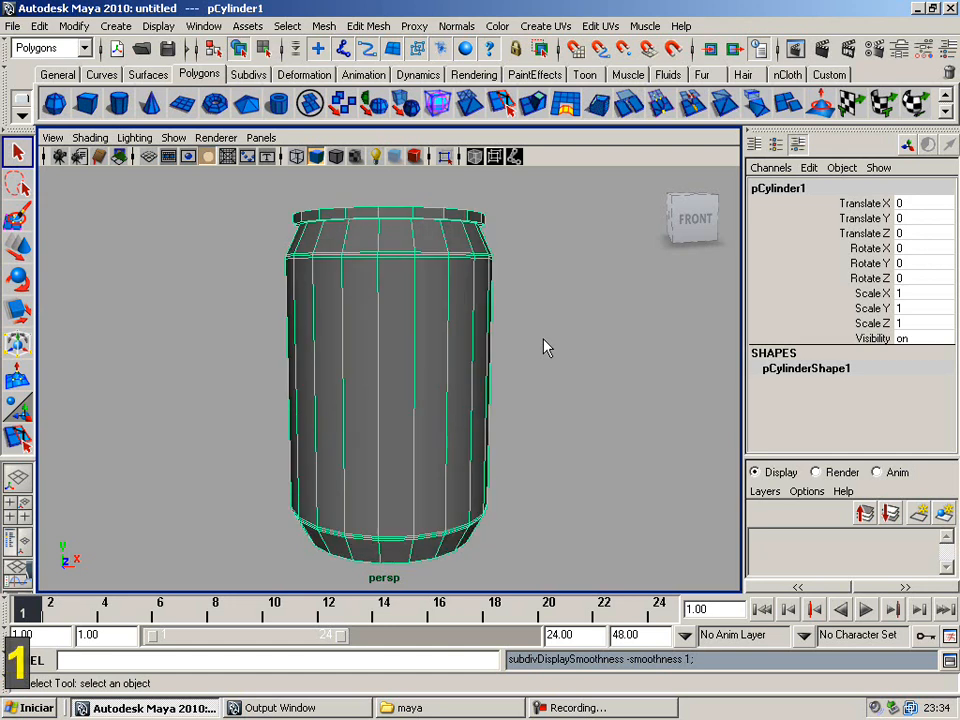
# Select the can and apply a polygon Smooth to the whole mesh
pyautogui.click(520, 377)
pyautogui.click(449, 370)
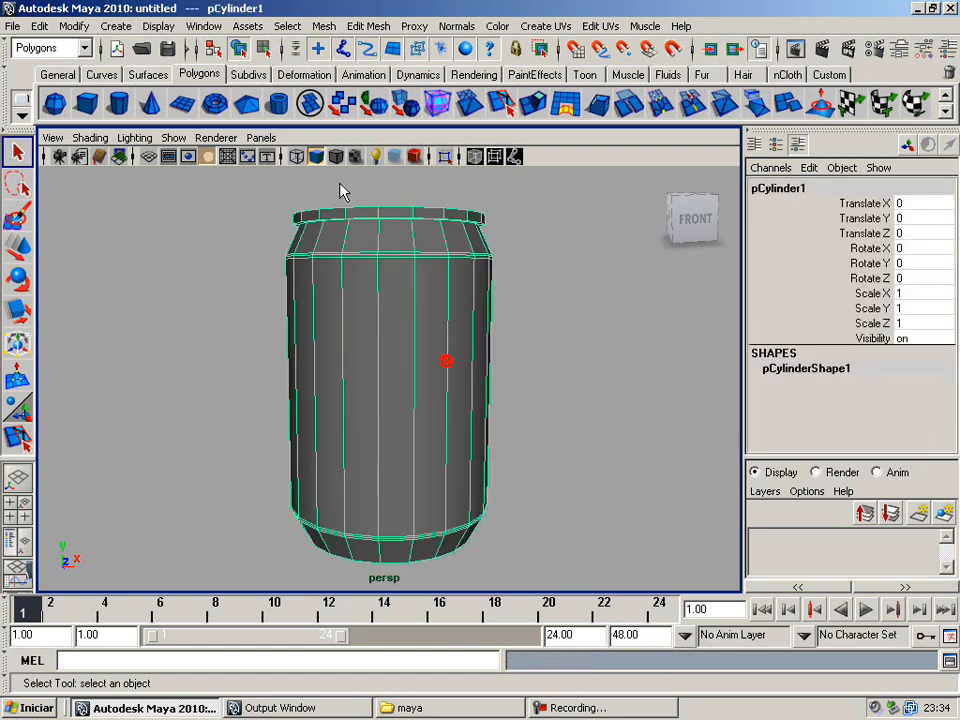
pyautogui.click(405, 104)
pyautogui.press('r')
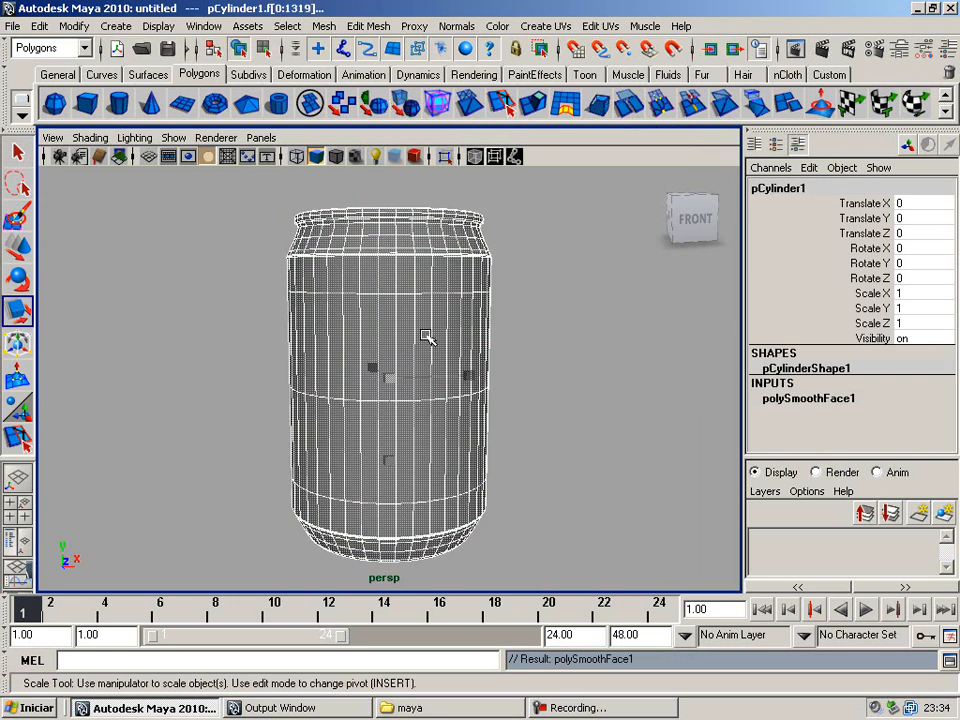
# Try 3 divisions on the can's polySmoothFace1 input and return the divisions to 1
pyautogui.click(802, 399)
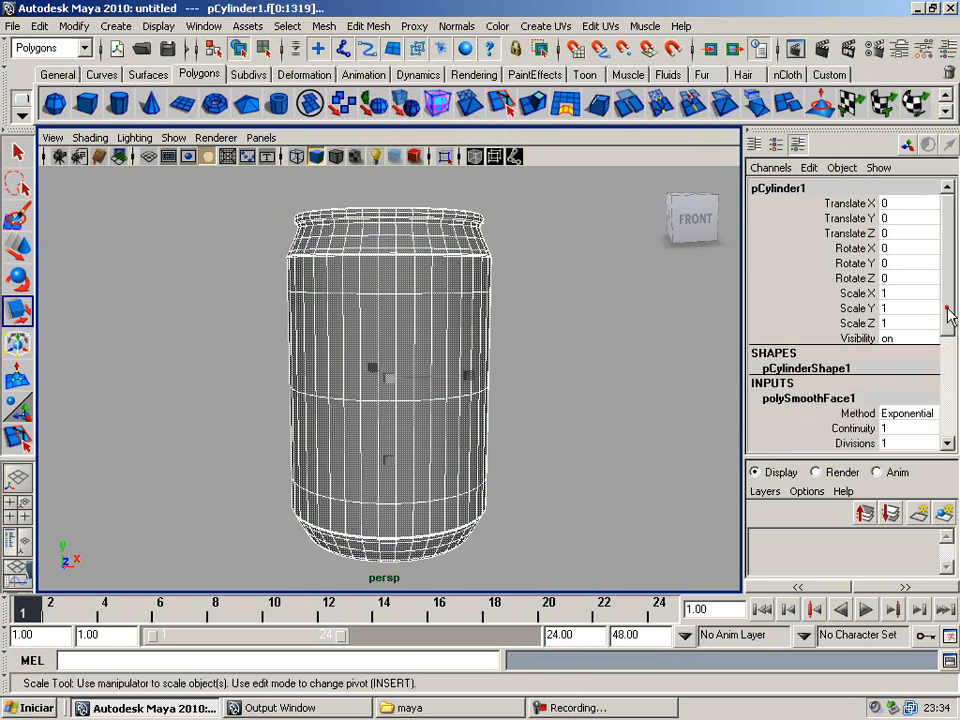
pyautogui.scroll(-3, 945, 310)
pyautogui.doubleClick(886, 332)
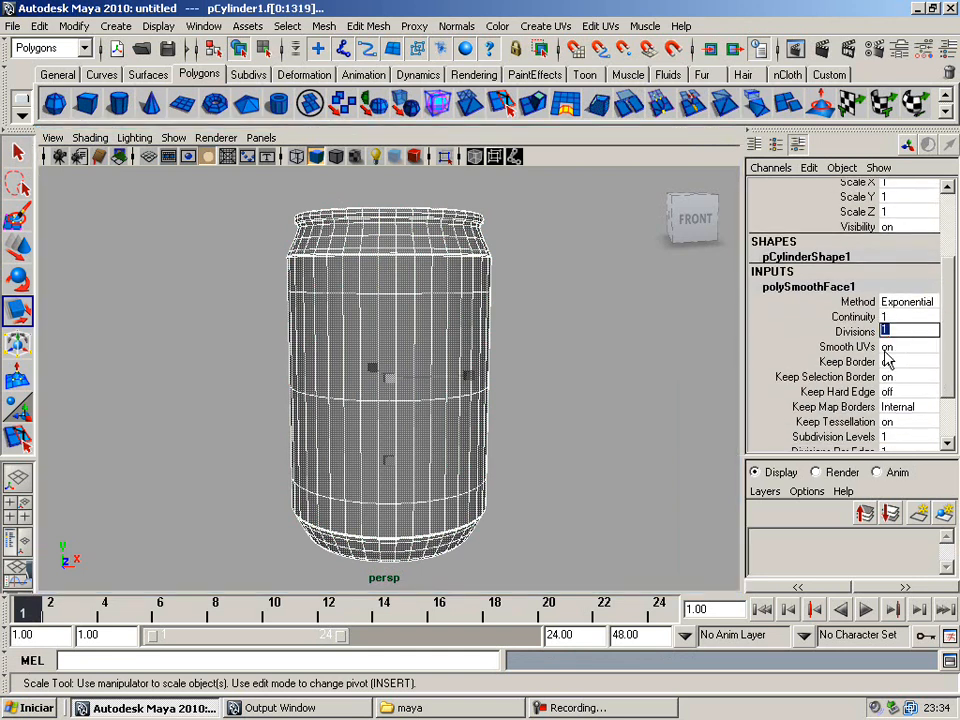
pyautogui.write('3')
pyautogui.press('Return')
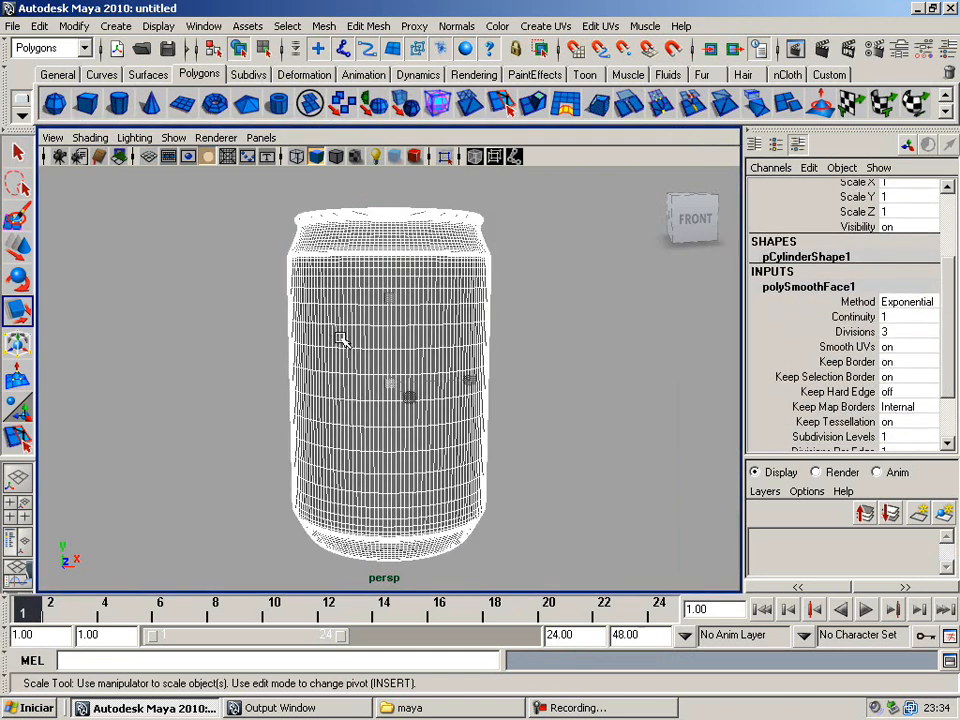
pyautogui.doubleClick(906, 332)
pyautogui.write('1')
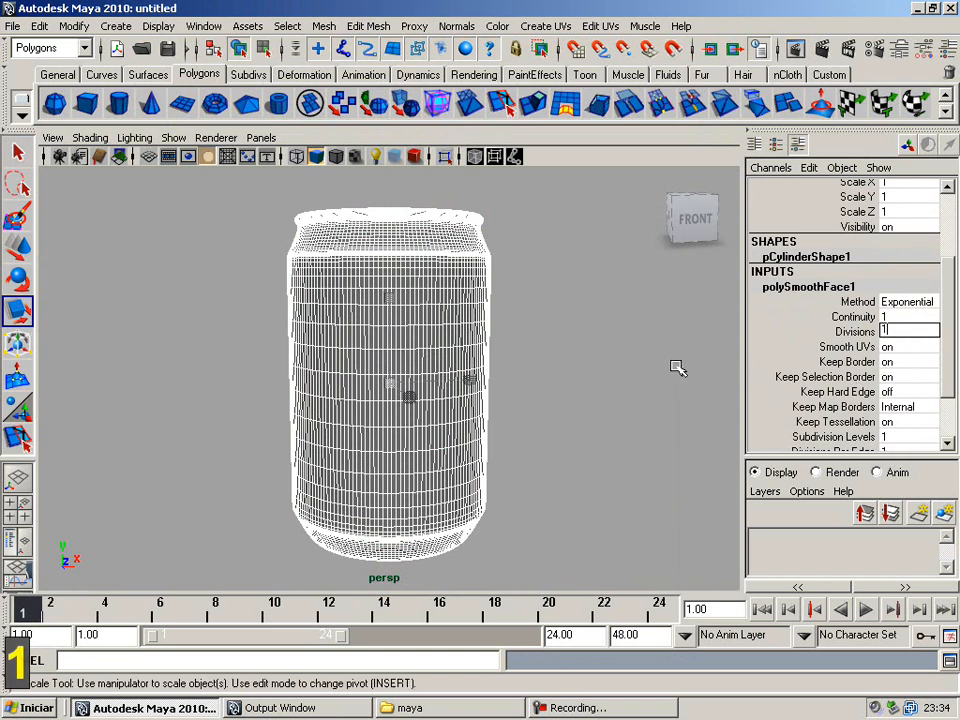
pyautogui.press('Return')
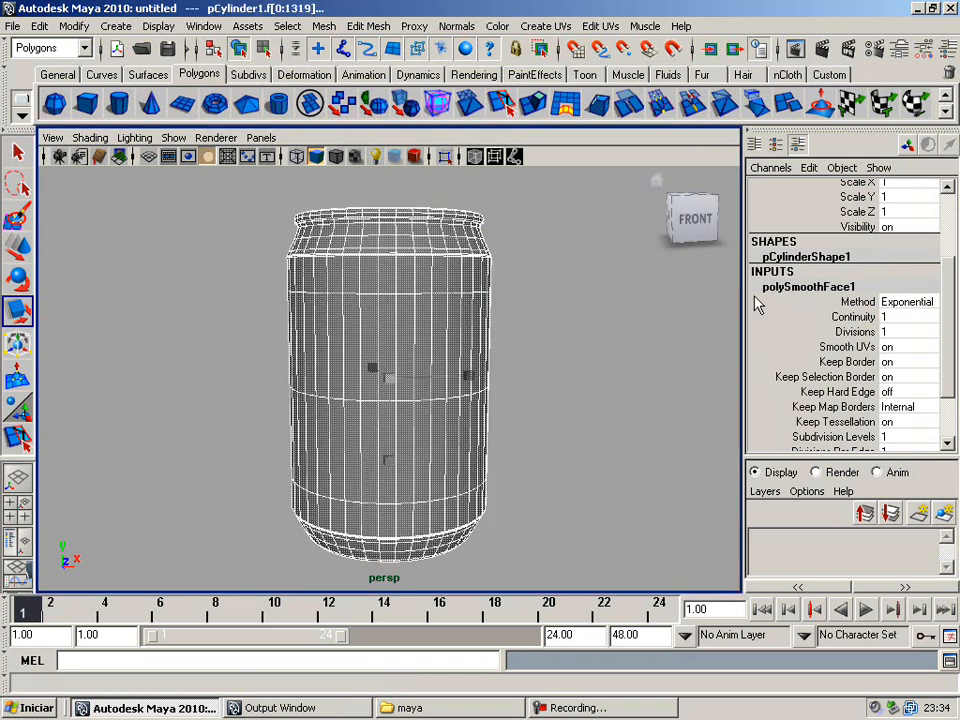
pyautogui.click(790, 287)
# Inspect the smoothed can up close and from a distance, both selected and unselected
pyautogui.click(583, 360)
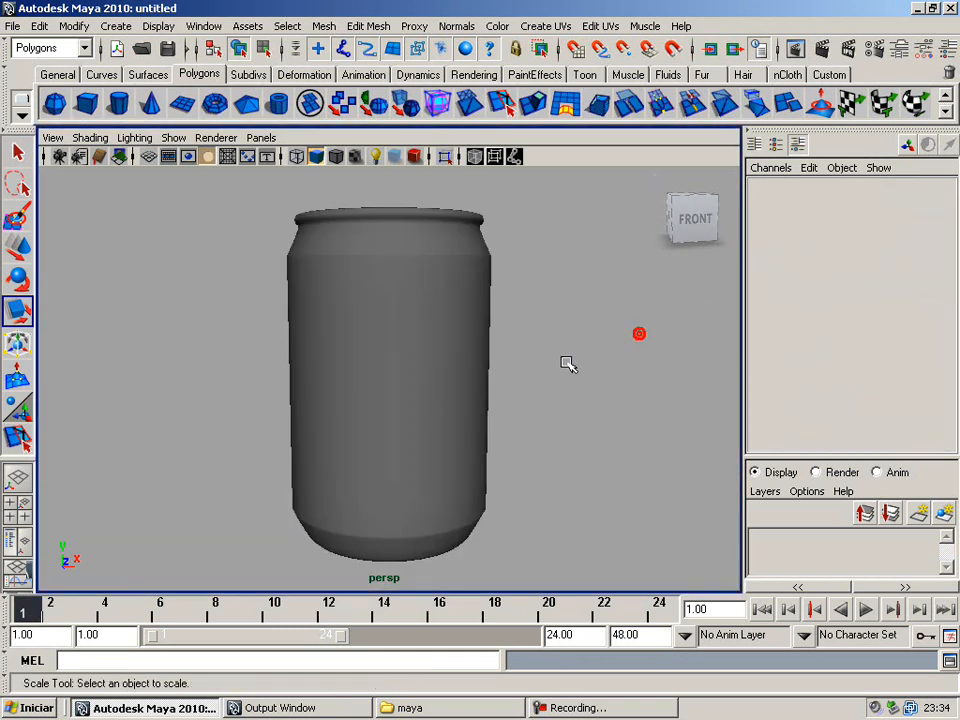
pyautogui.scroll(5, 435, 340)
pyautogui.click(435, 340)
pyautogui.scroll(-5, 600, 347)
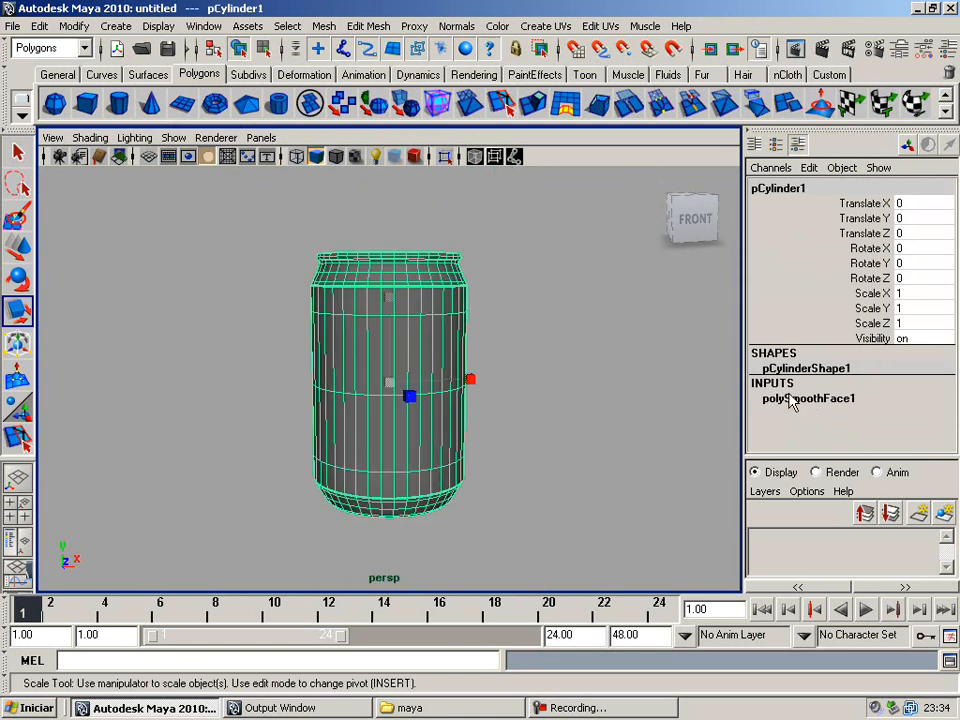
pyautogui.click(570, 373)
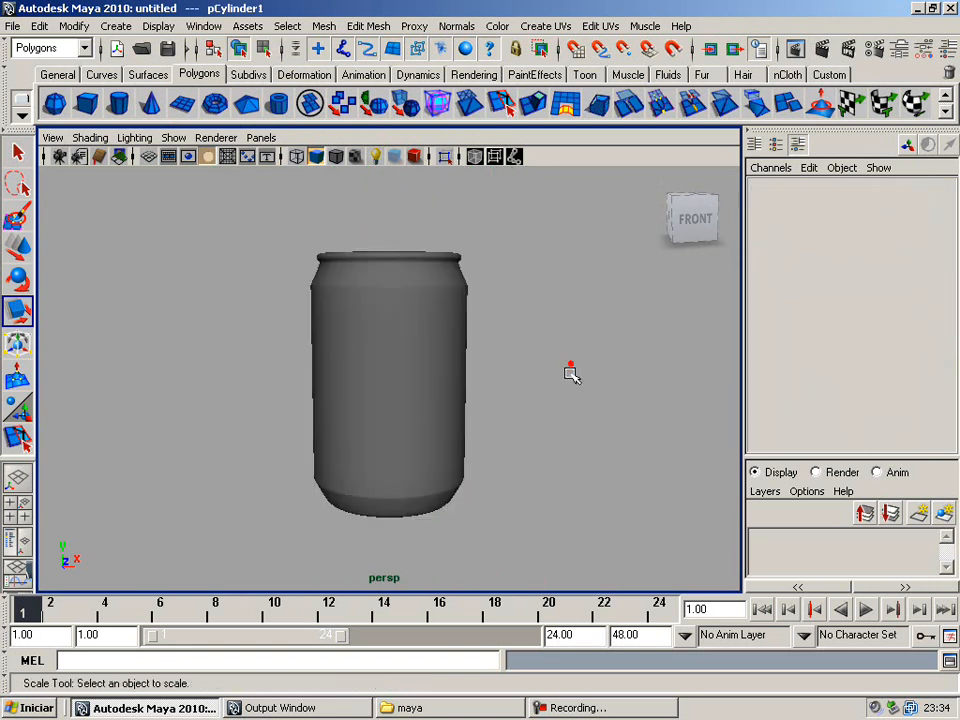
pyautogui.click(405, 354)
pyautogui.scroll(4, 400, 350)
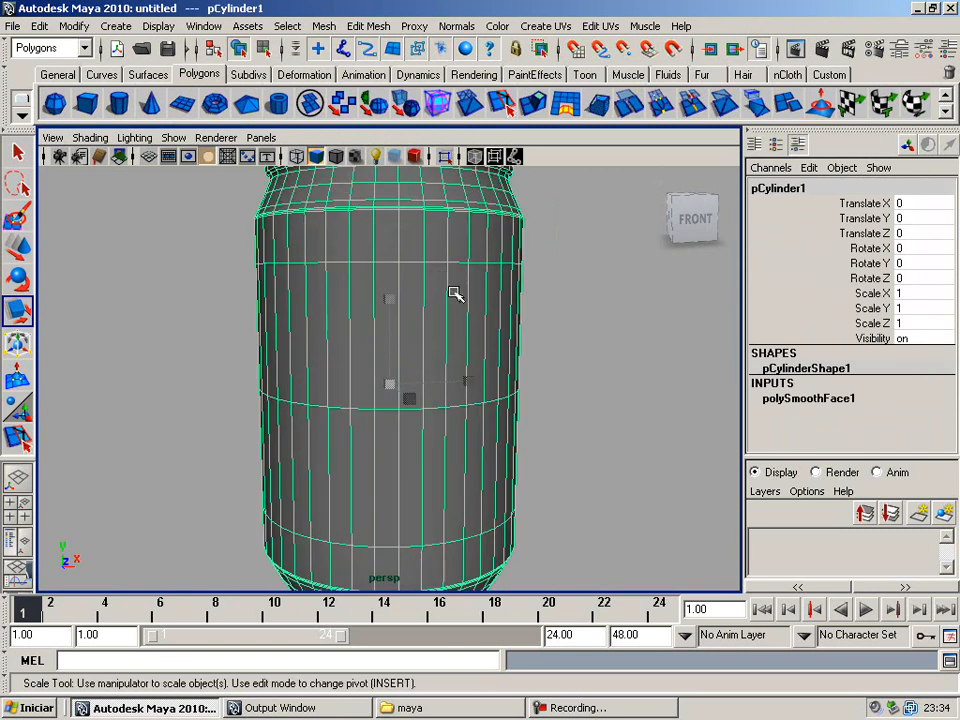
pyautogui.rightClick(424, 293)
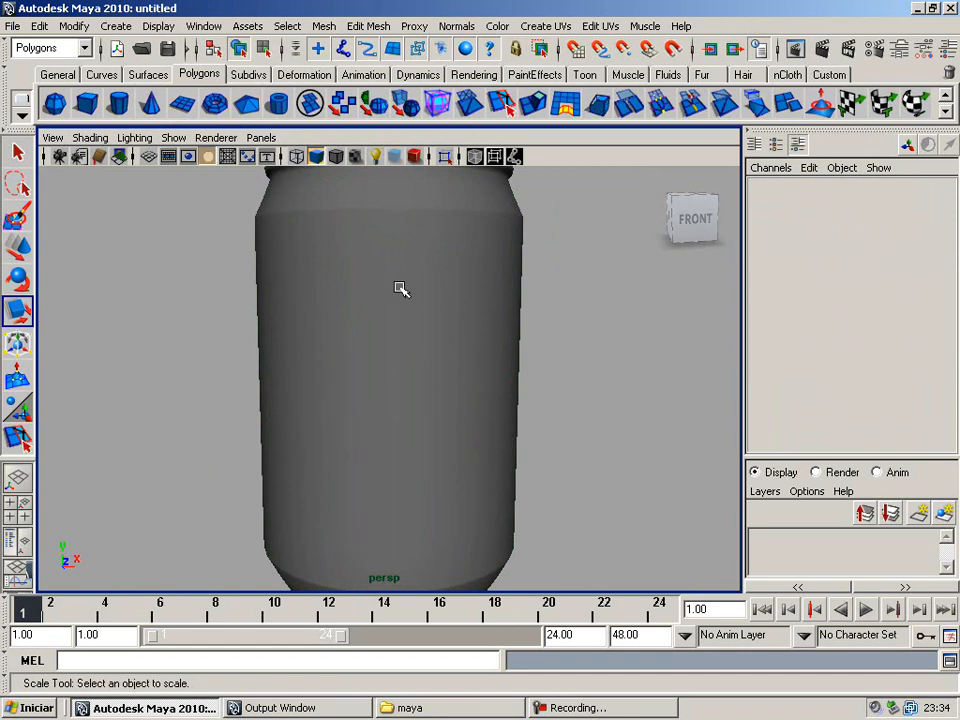
pyautogui.click(431, 317)
pyautogui.scroll(-2, 491, 326)
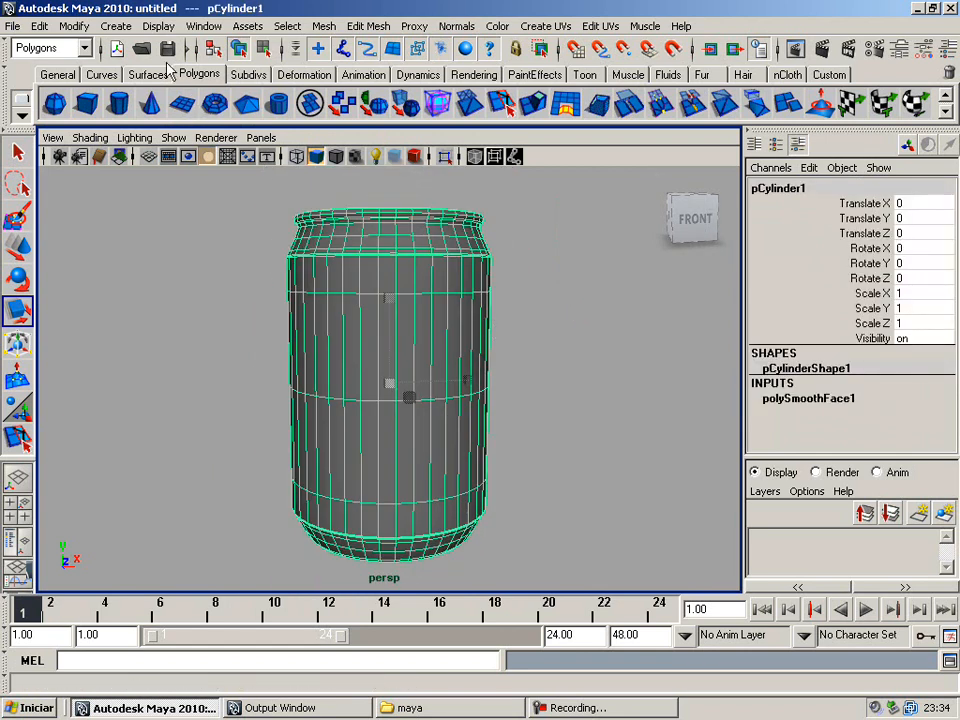
# Open the Hypershade and enlarge its window to show more of the work area
pyautogui.click(204, 26)
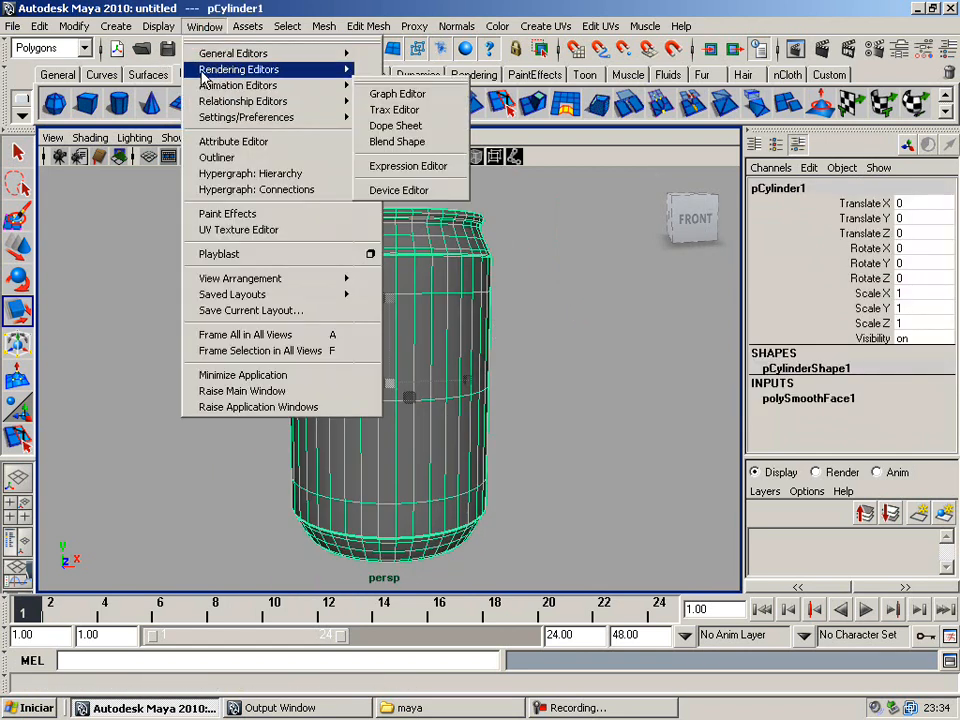
pyautogui.moveTo(201, 72)
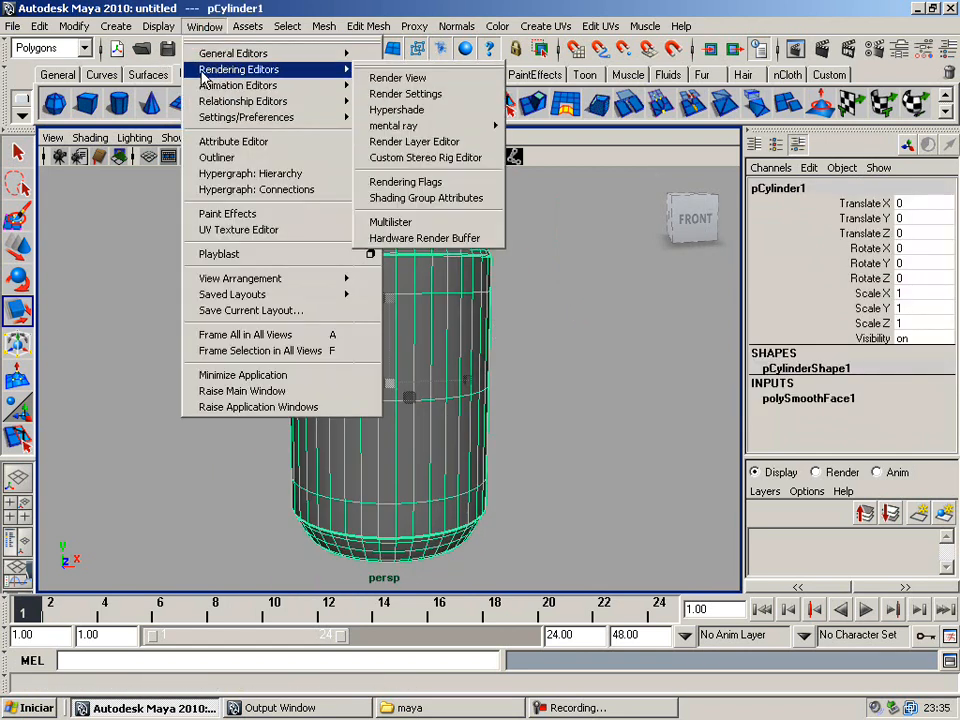
pyautogui.click(427, 114)
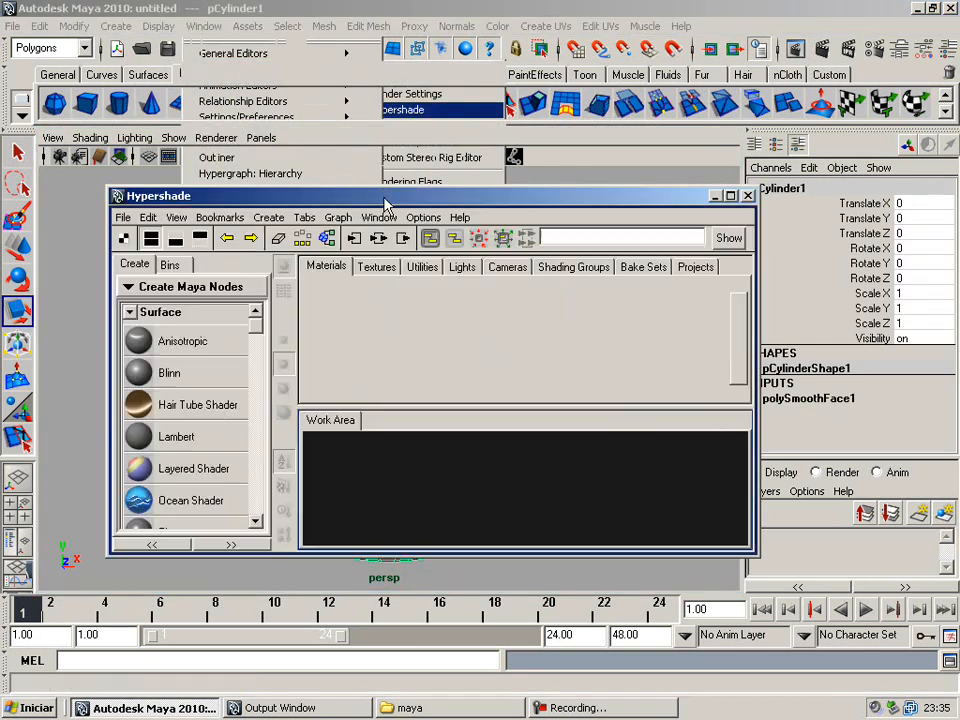
pyautogui.moveTo(385, 200); pyautogui.dragTo(343, 109)
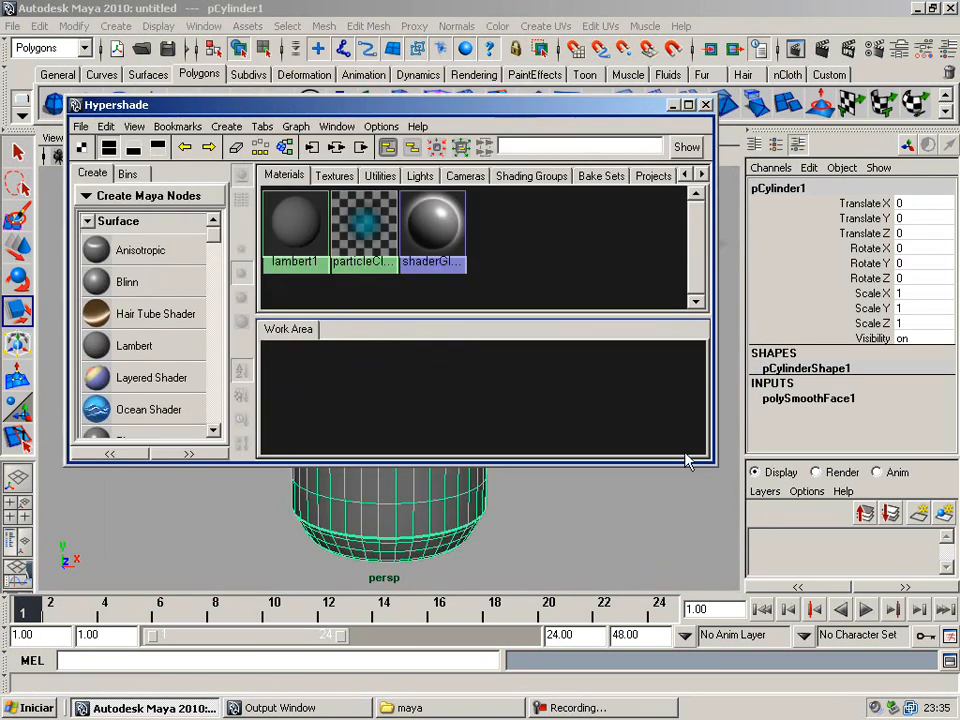
pyautogui.moveTo(716, 465); pyautogui.dragTo(826, 660)
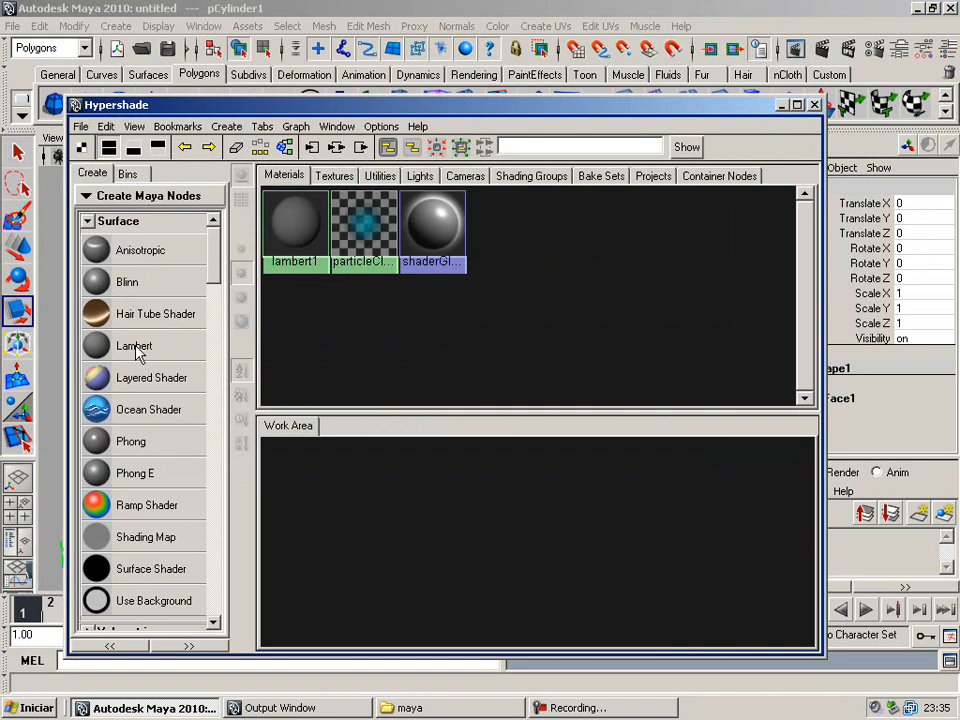
# Create a Blinn material and arrange the Hypershade so that the material's attributes show beside it
pyautogui.click(127, 282)
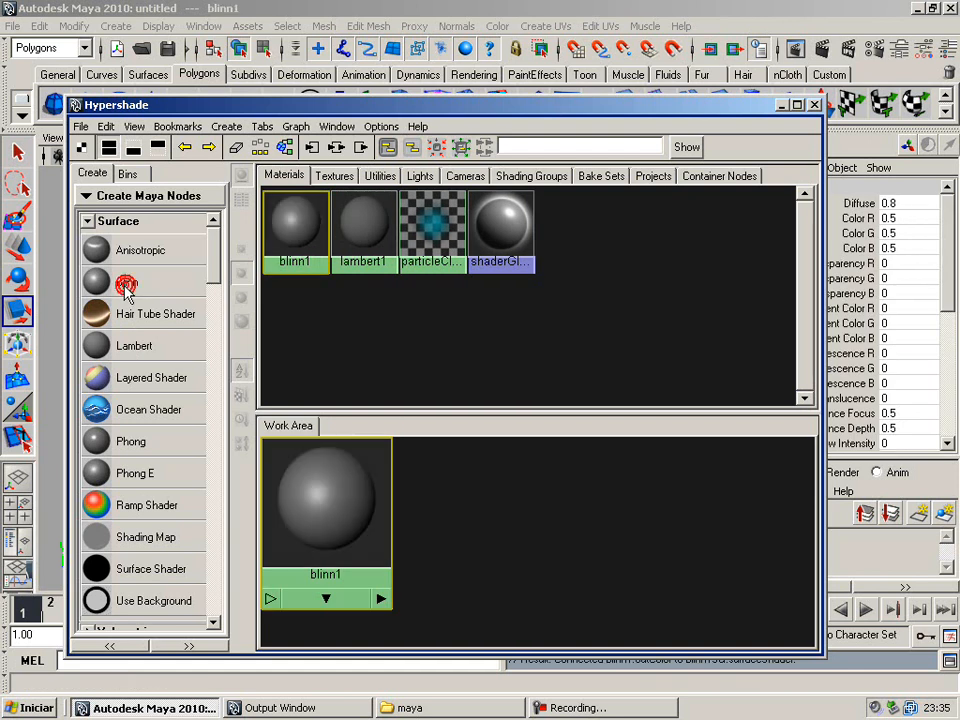
pyautogui.doubleClick(295, 231)
pyautogui.moveTo(403, 104); pyautogui.dragTo(348, 104)
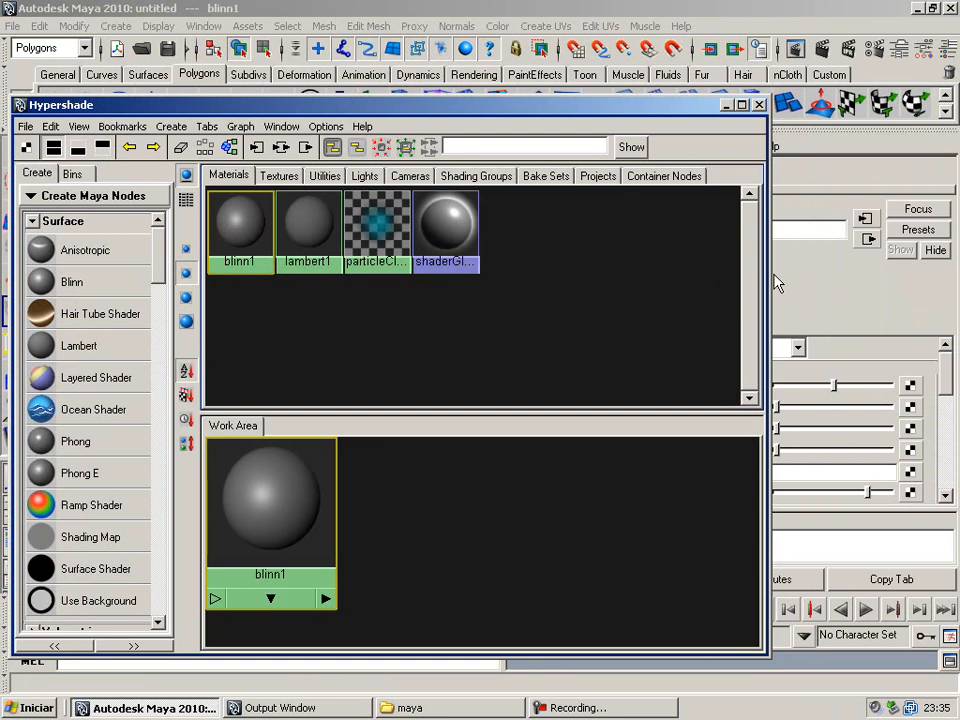
pyautogui.moveTo(768, 285); pyautogui.dragTo(546, 276)
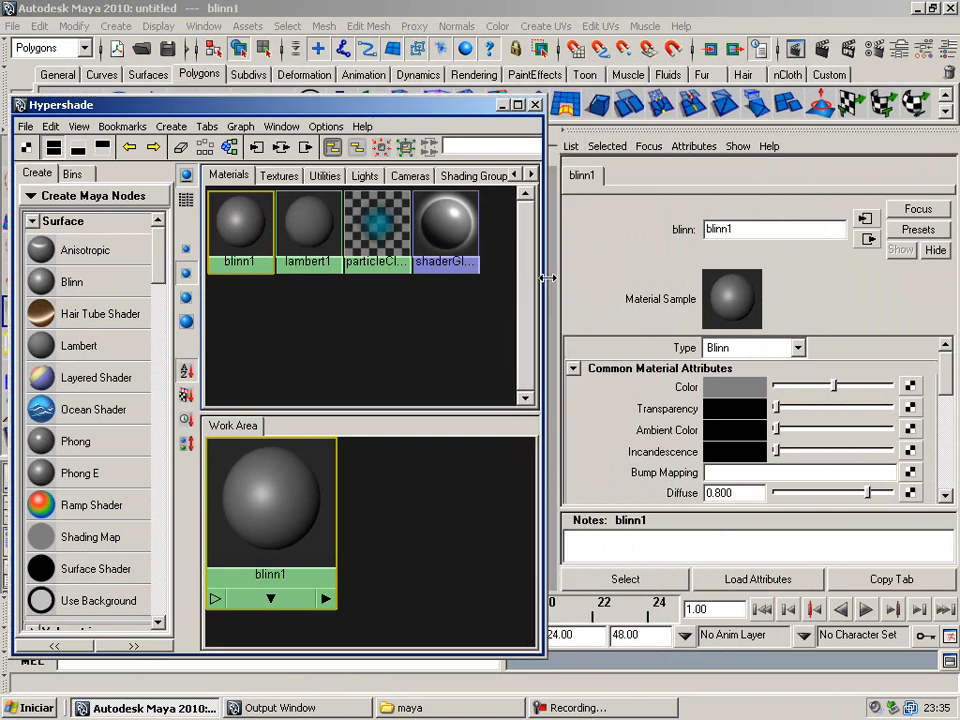
# Rename the new Blinn material as lata and lighten its color to a light grey
pyautogui.click(752, 231)
pyautogui.doubleClick(764, 231)
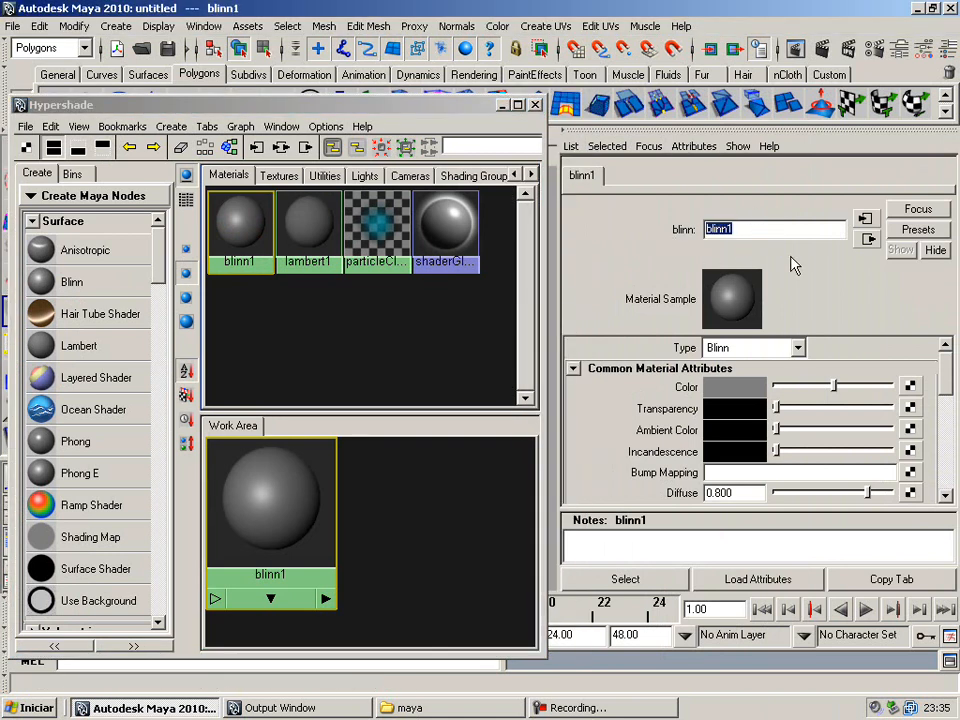
pyautogui.write('lata')
pyautogui.press('Return')
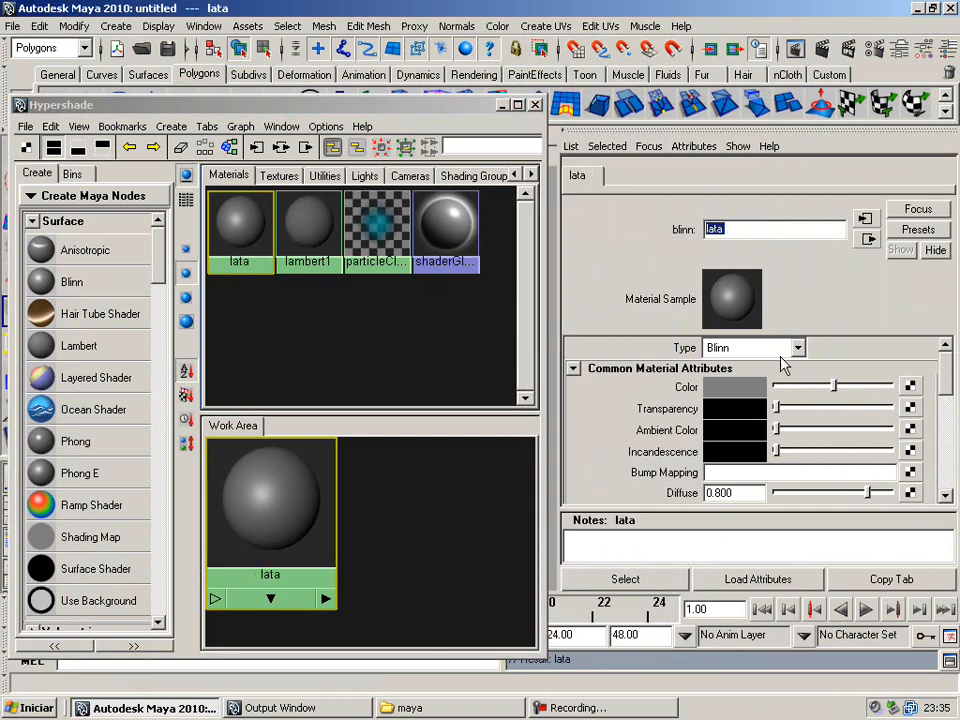
pyautogui.moveTo(836, 388); pyautogui.dragTo(866, 390)
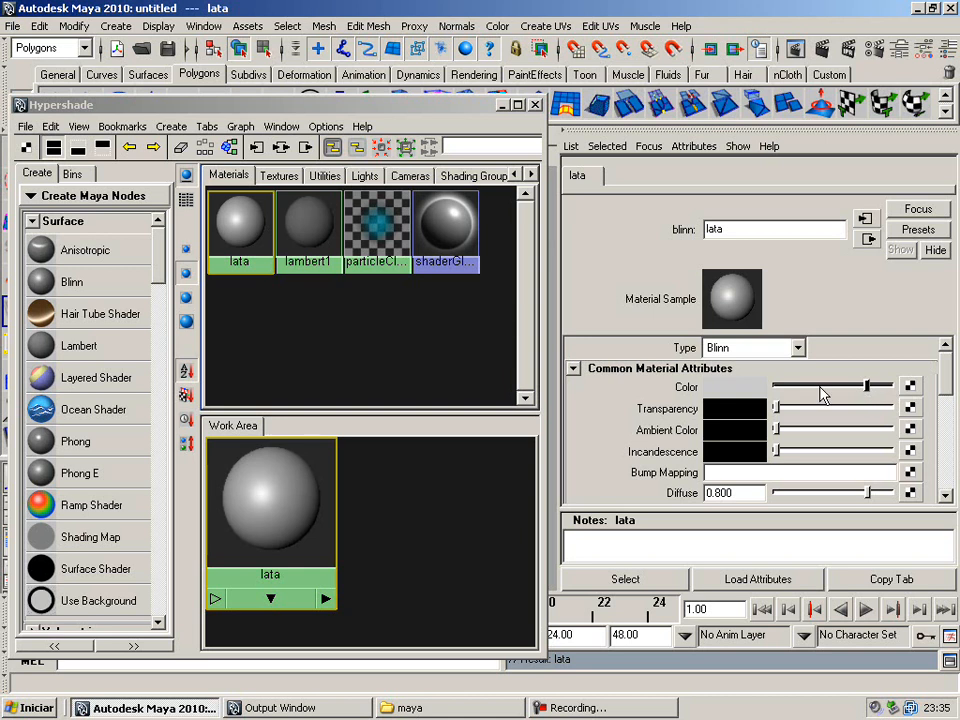
pyautogui.click(373, 306)
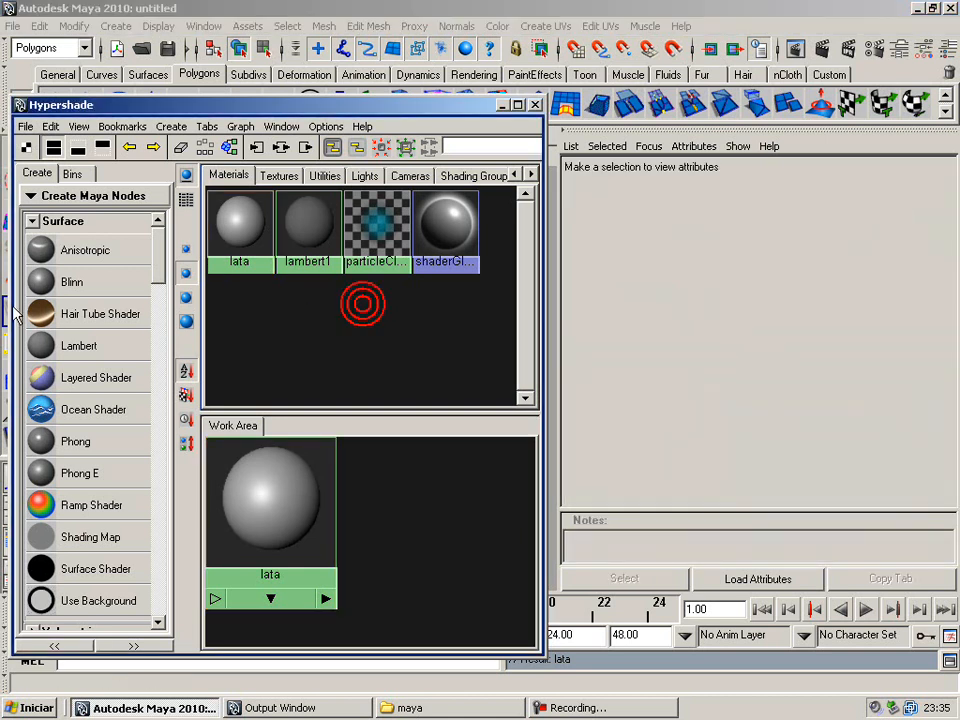
# Create a second Blinn material and rename it rotulo
pyautogui.click(63, 284)
pyautogui.click(237, 231)
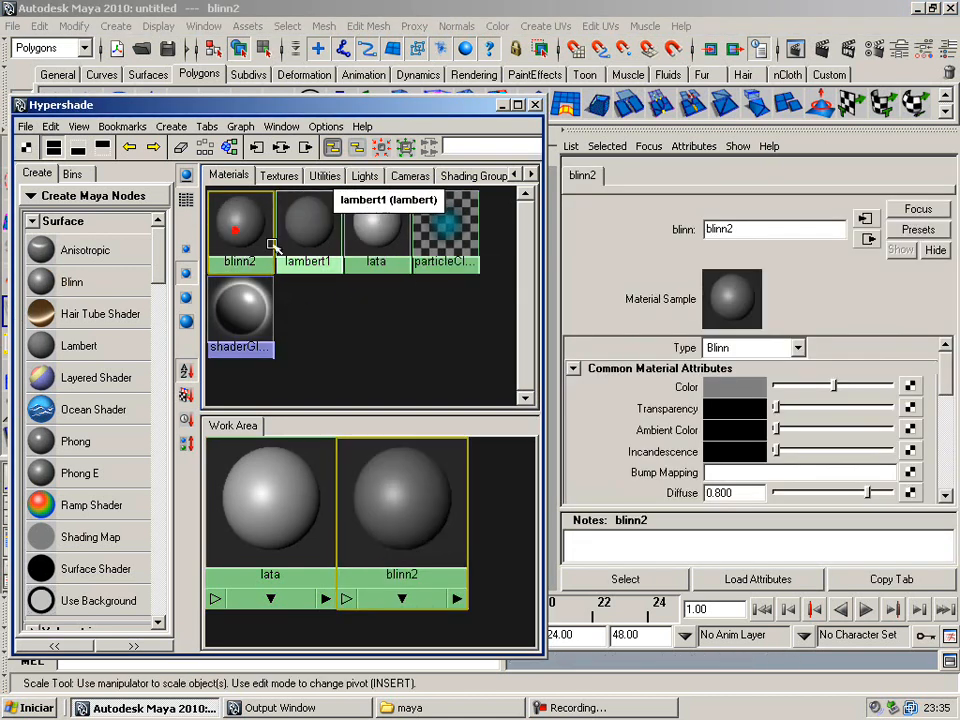
pyautogui.moveTo(779, 229); pyautogui.dragTo(634, 232)
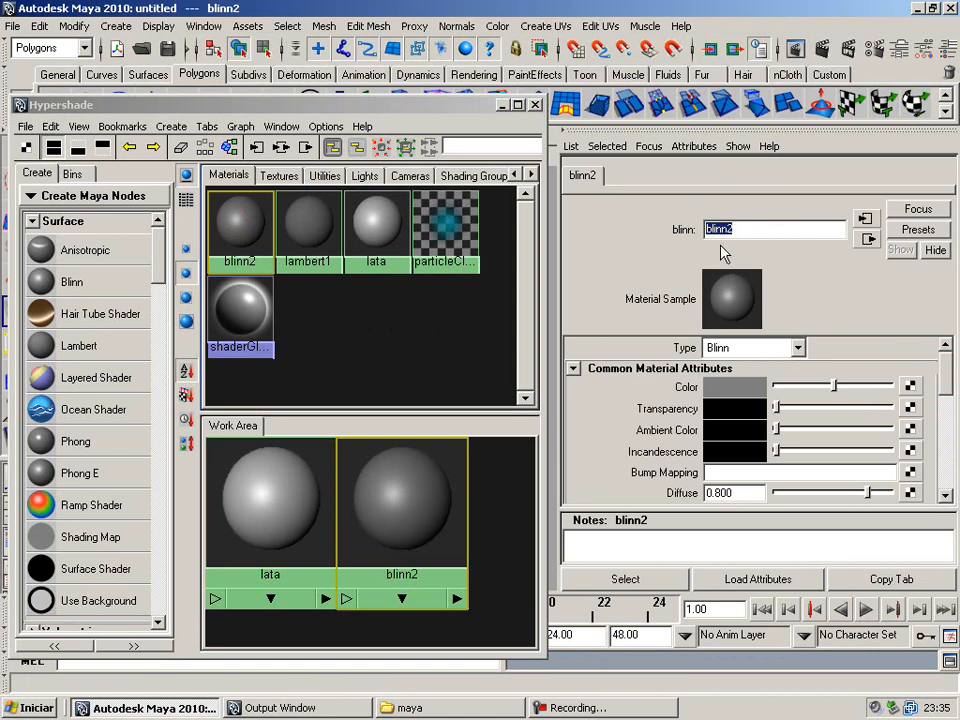
pyautogui.write('rotulo')
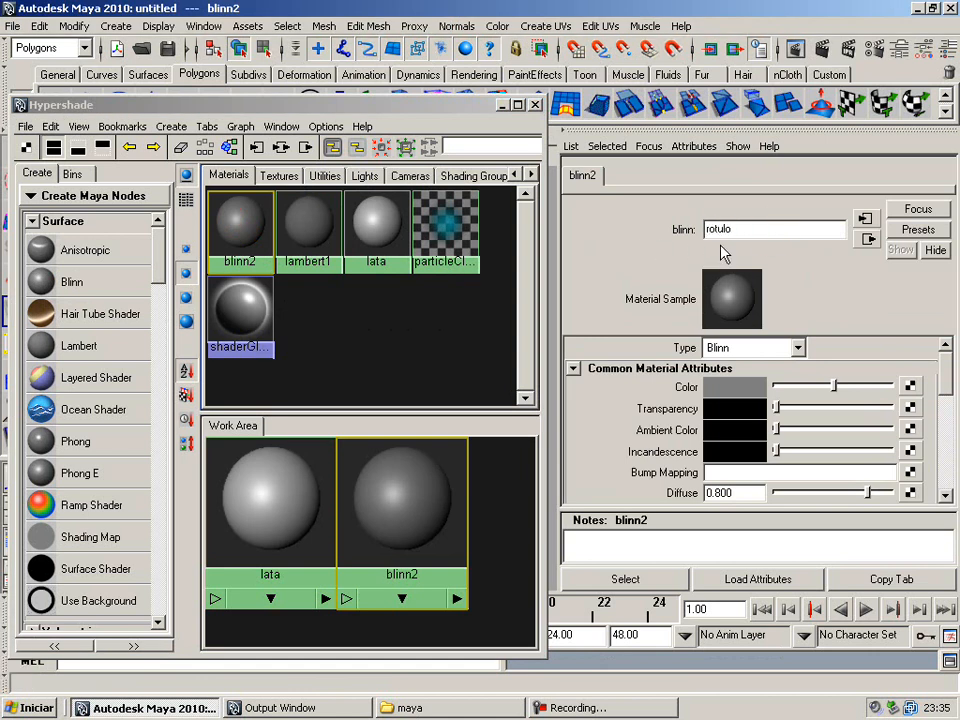
pyautogui.press('Return')
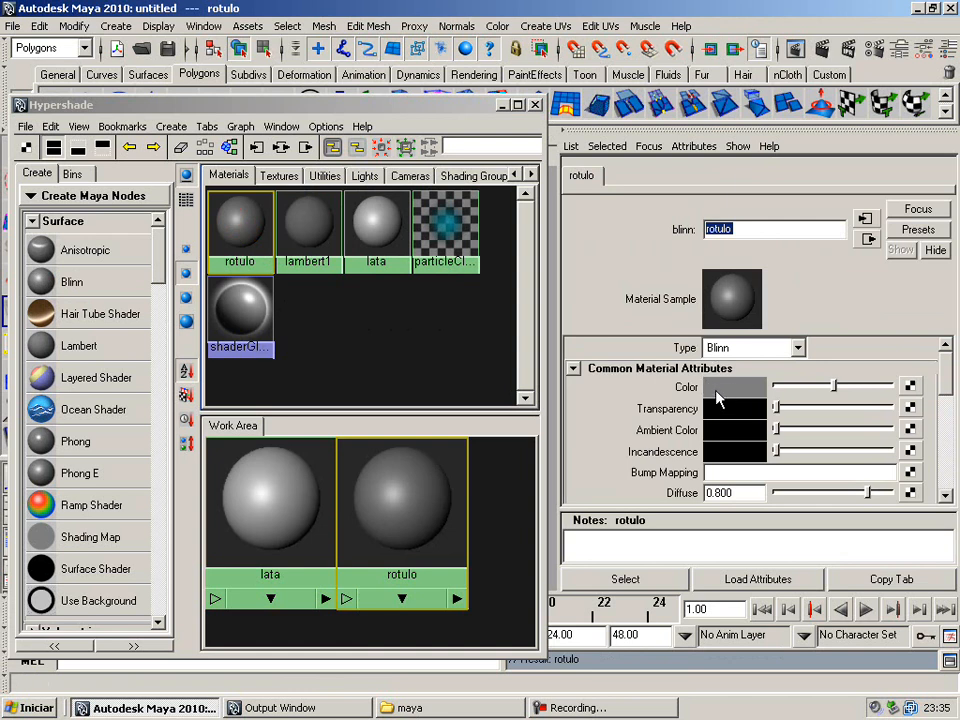
# Connect a File texture with Normal 2D mapping to the color of the rotulo material
pyautogui.click(910, 387)
pyautogui.moveTo(453, 262); pyautogui.dragTo(468, 60)
pyautogui.click(377, 155)
pyautogui.click(381, 168)
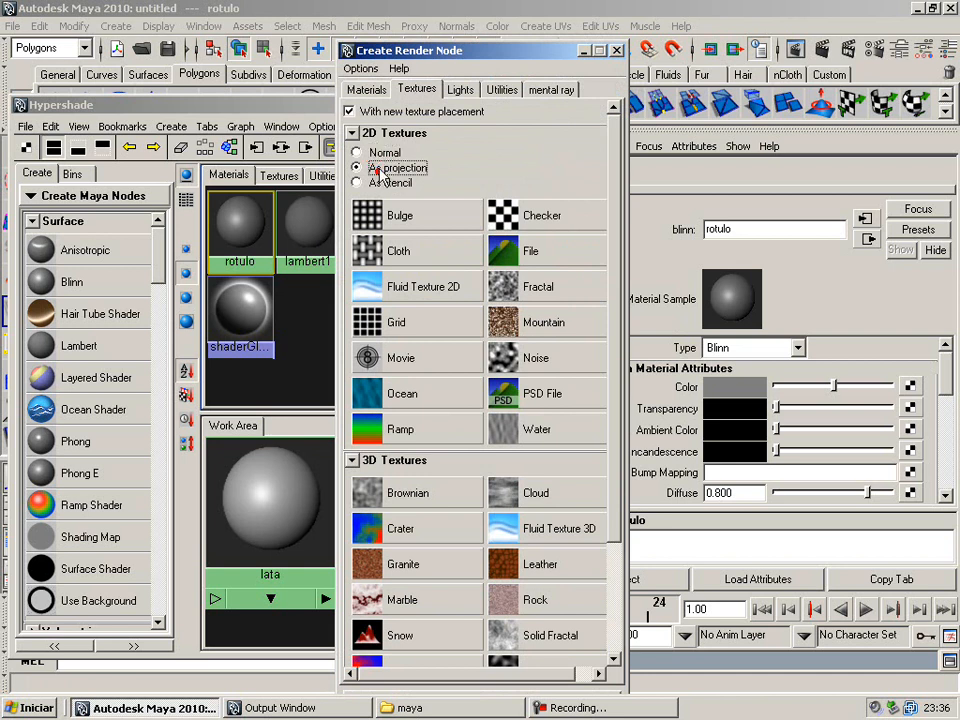
pyautogui.click(378, 153)
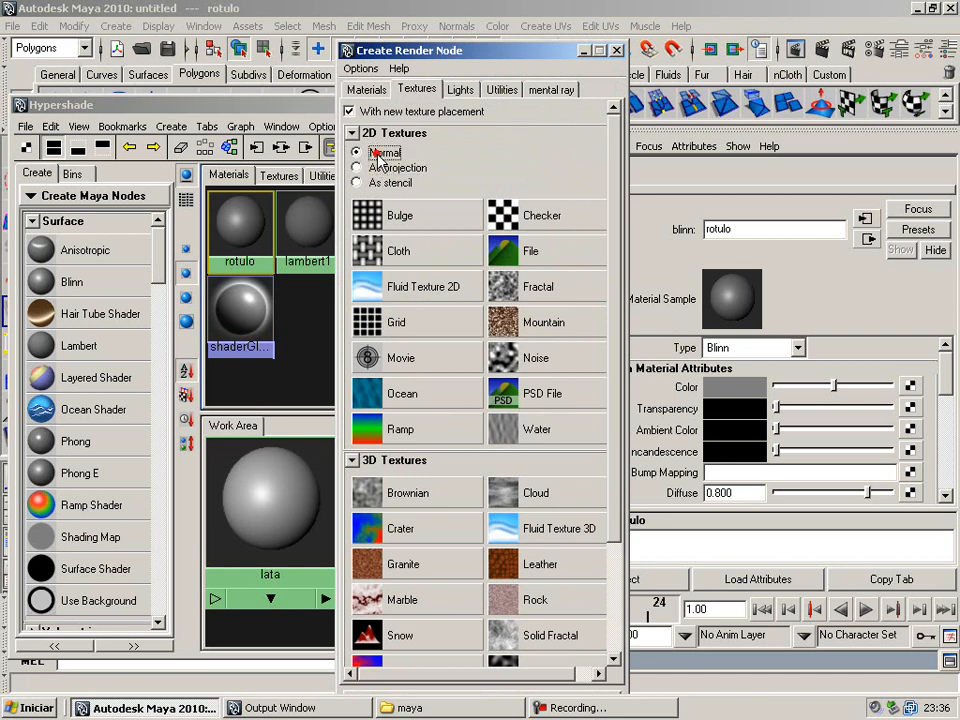
pyautogui.click(545, 260)
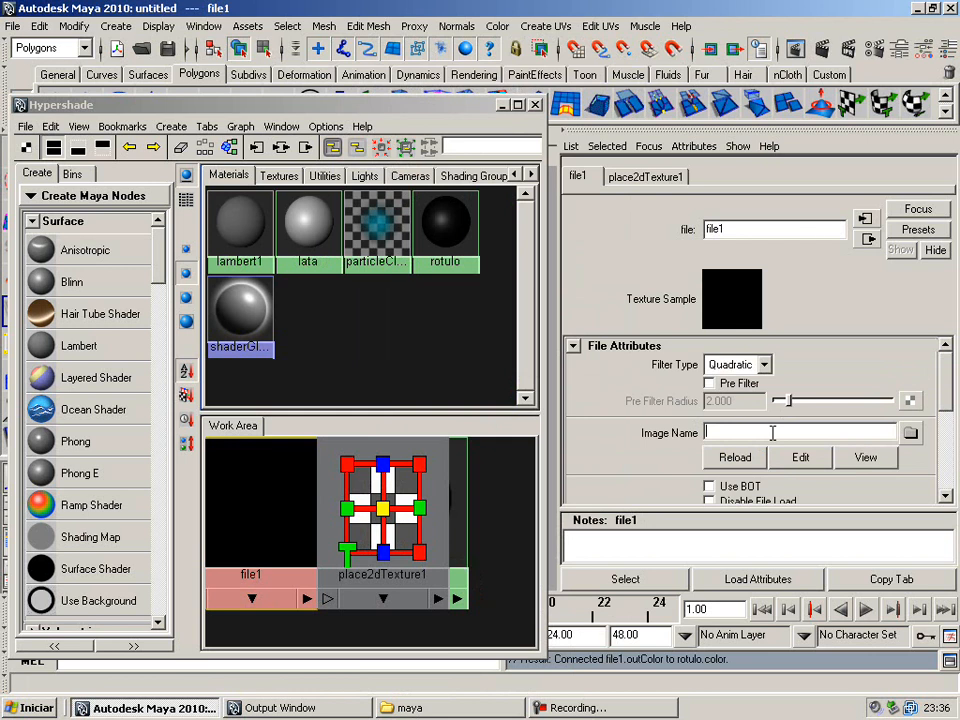
# Copy the path of the maya folder on the desktop and open that folder in the texture's image file browser
pyautogui.click(455, 707)
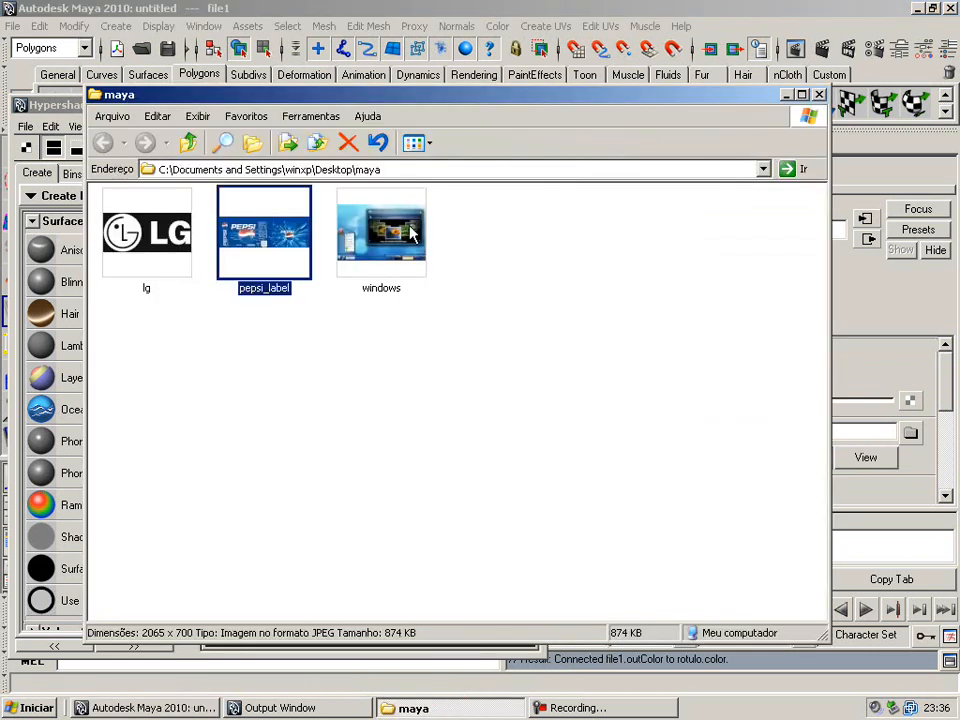
pyautogui.click(414, 168)
pyautogui.hotkey('ctrl', 'c')
pyautogui.click(916, 468)
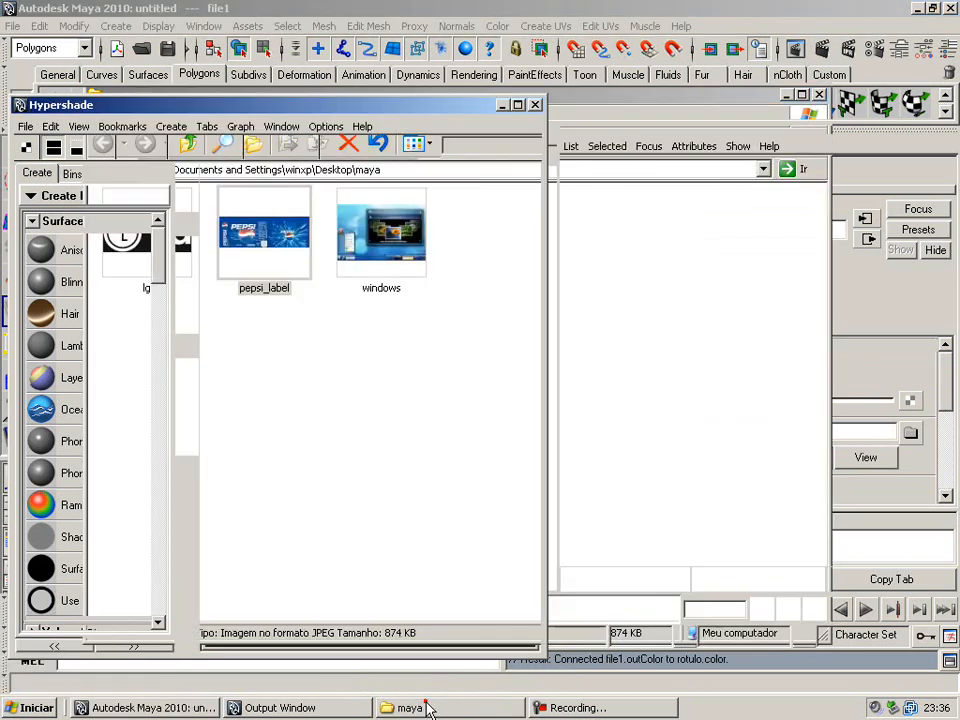
pyautogui.click(910, 433)
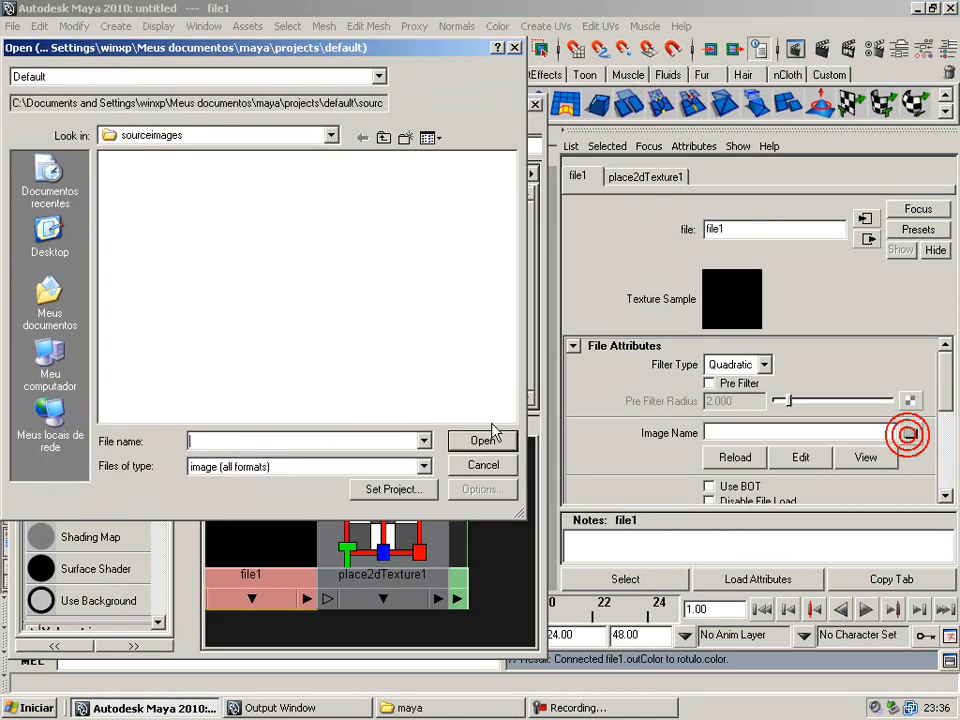
pyautogui.click(350, 440)
pyautogui.hotkey('ctrl', 'v')
pyautogui.press('Return')
# Show the image files as thumbnails and load pepsi_label as the texture image
pyautogui.rightClick(166, 270)
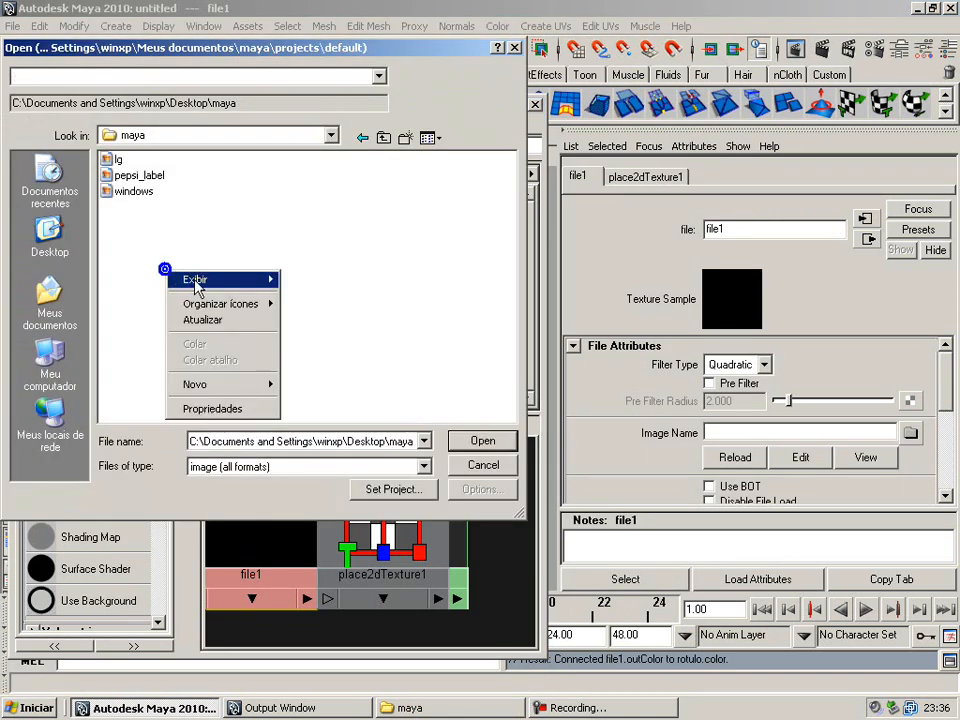
pyautogui.moveTo(195, 280)
pyautogui.click(302, 280)
pyautogui.click(277, 210)
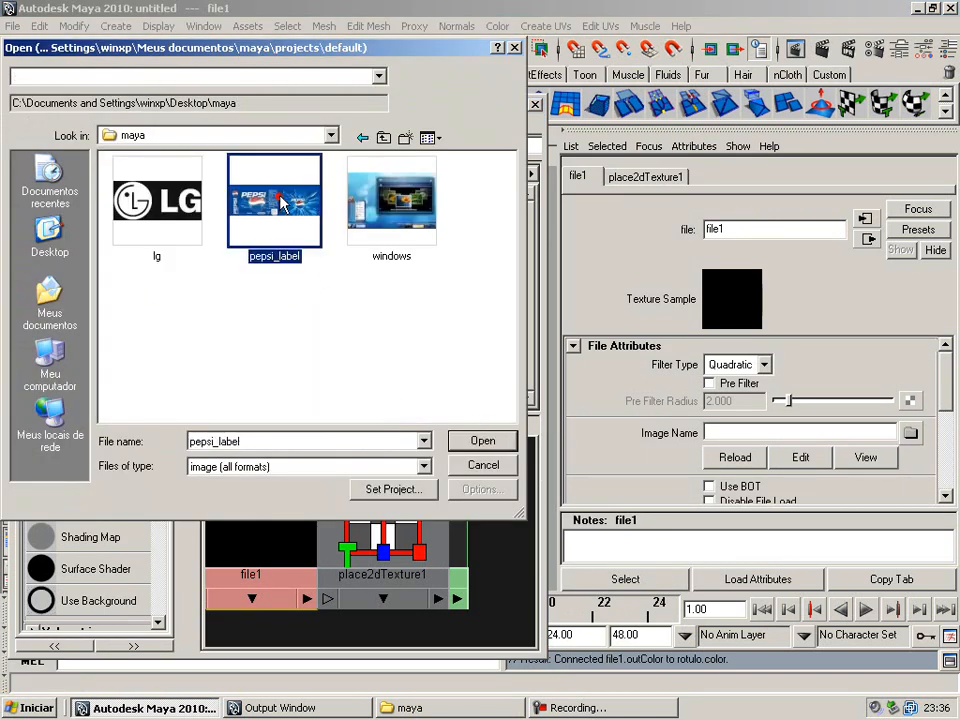
pyautogui.click(483, 441)
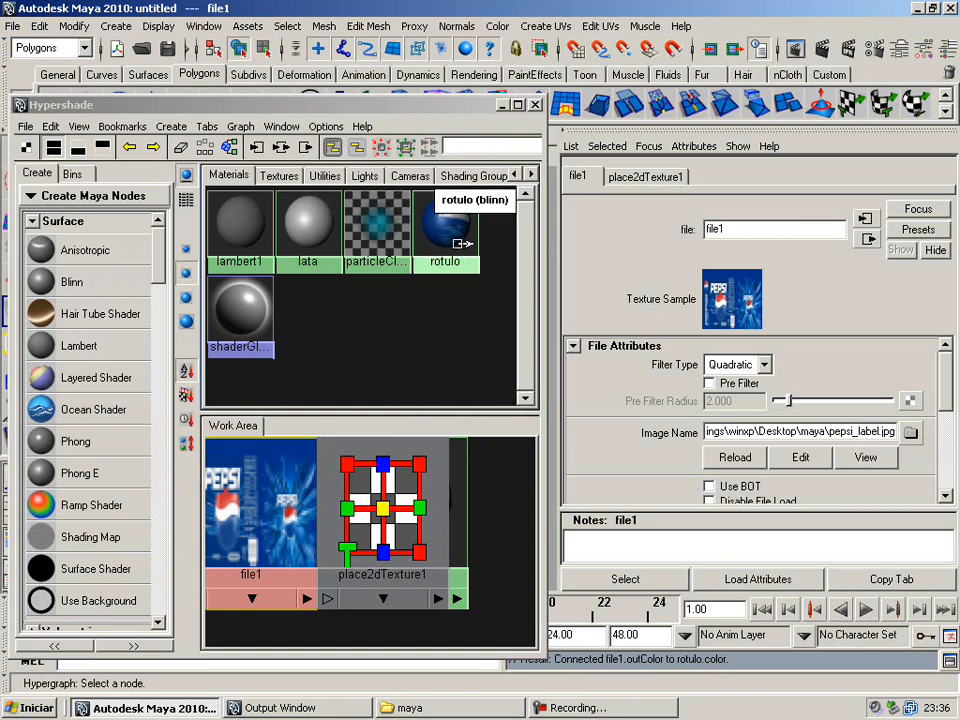
# Minimize the Hypershade, bring back the Channel Box and select the whole can in Object Mode
pyautogui.click(502, 106)
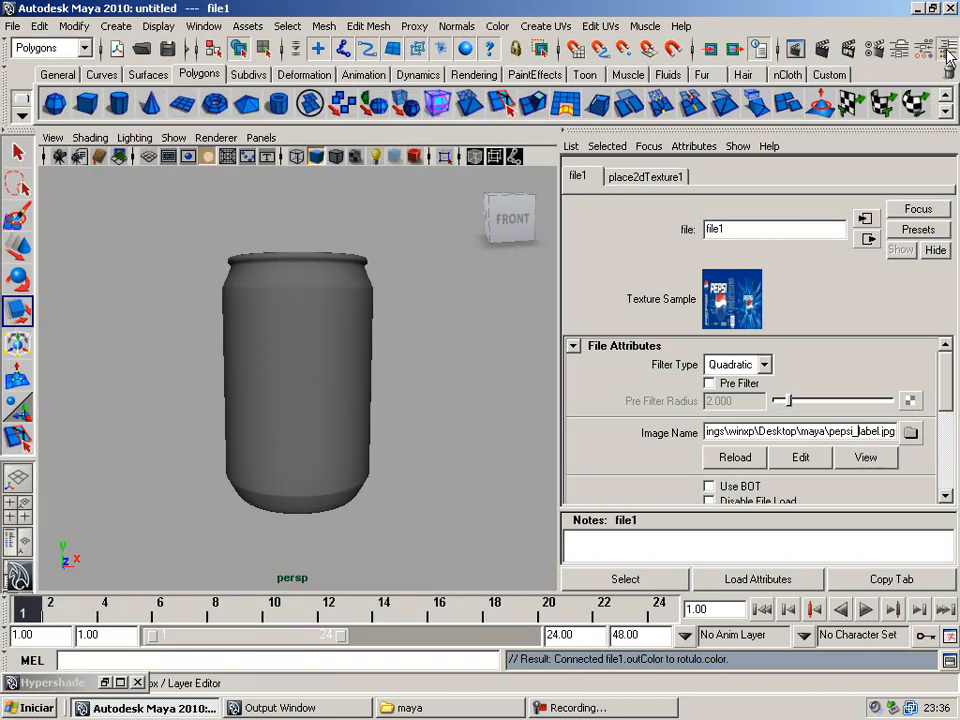
pyautogui.click(947, 52)
pyautogui.click(381, 328)
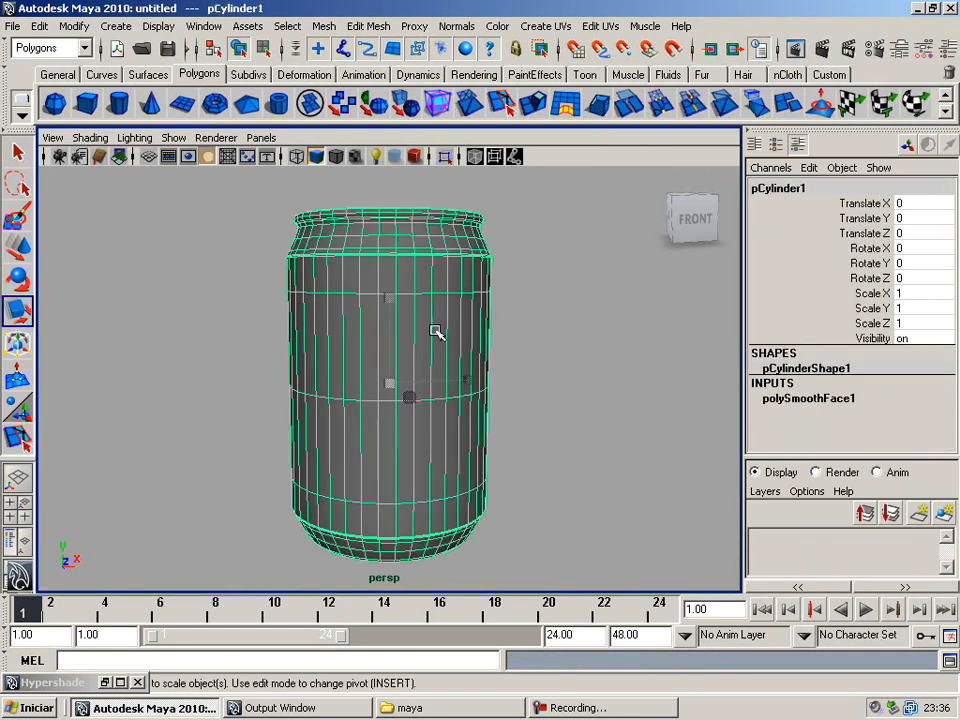
pyautogui.rightClick(428, 289)
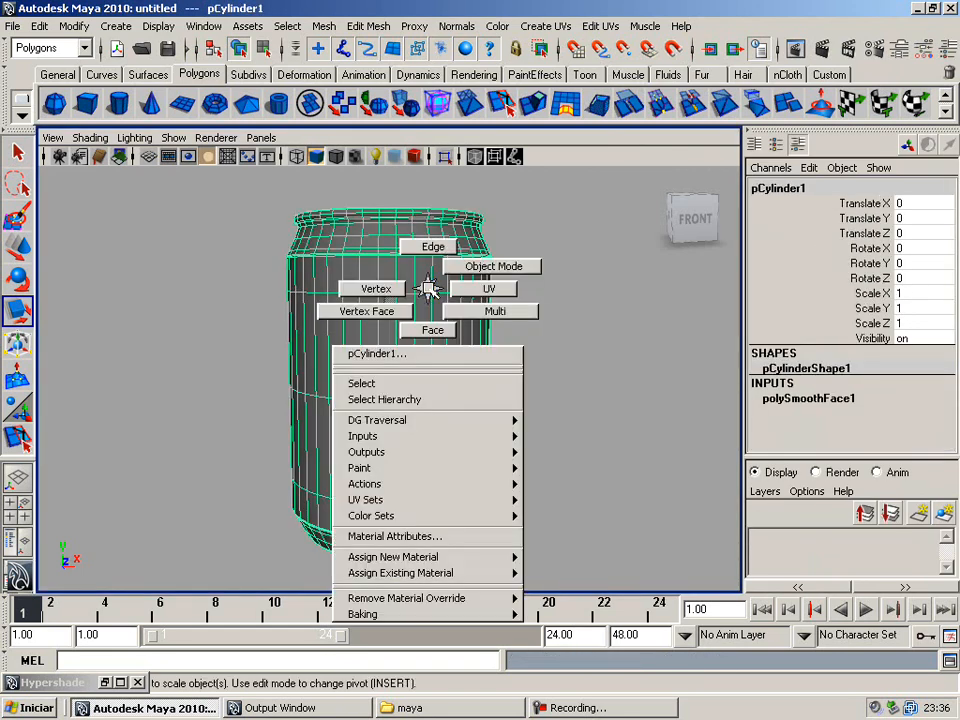
pyautogui.click(458, 267)
pyautogui.click(566, 291)
pyautogui.click(388, 294)
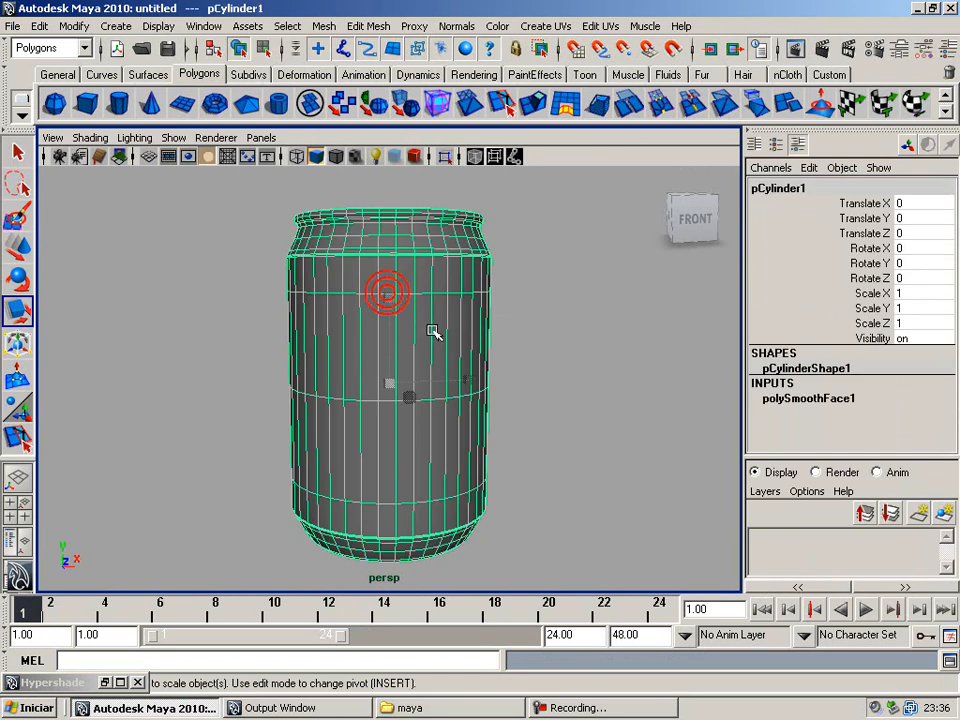
# Assign the existing rotulo material to the whole can
pyautogui.rightClick(350, 275)
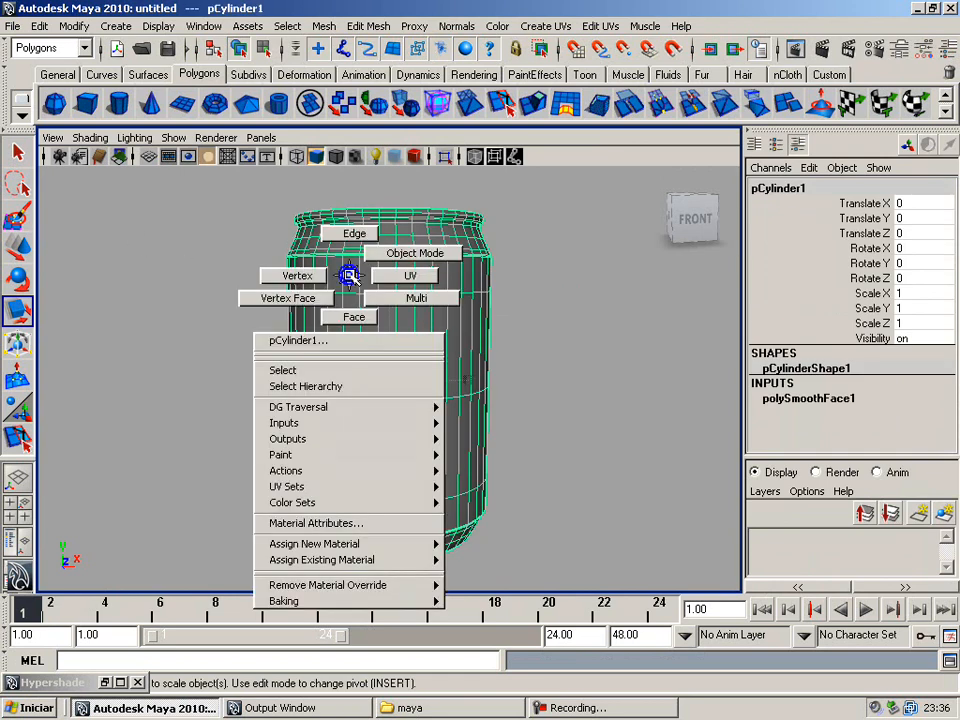
pyautogui.moveTo(346, 564)
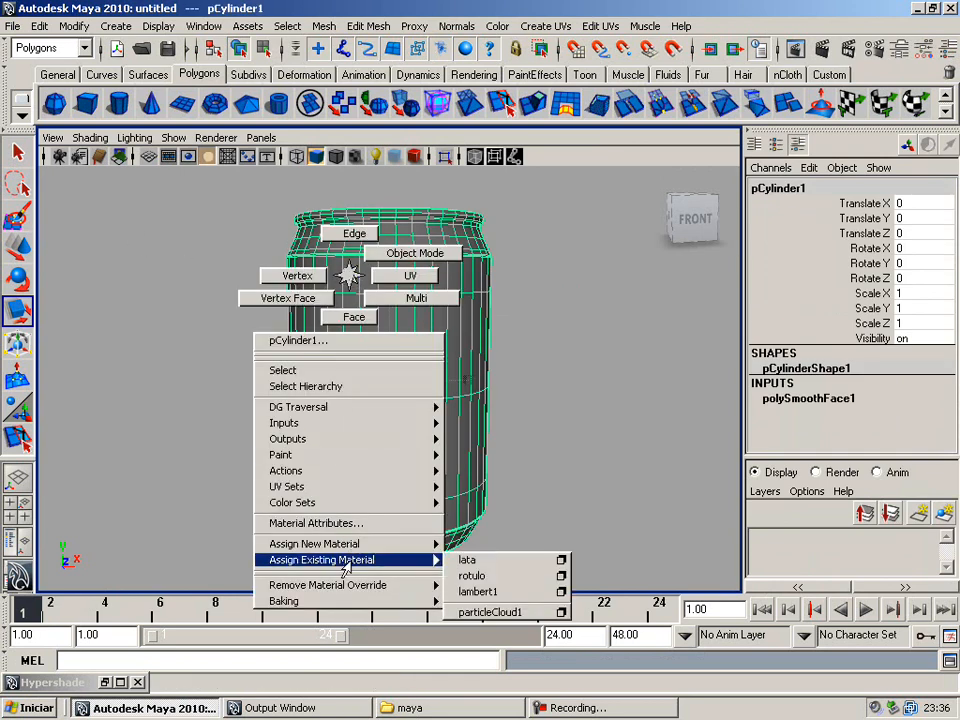
pyautogui.click(484, 579)
pyautogui.click(539, 399)
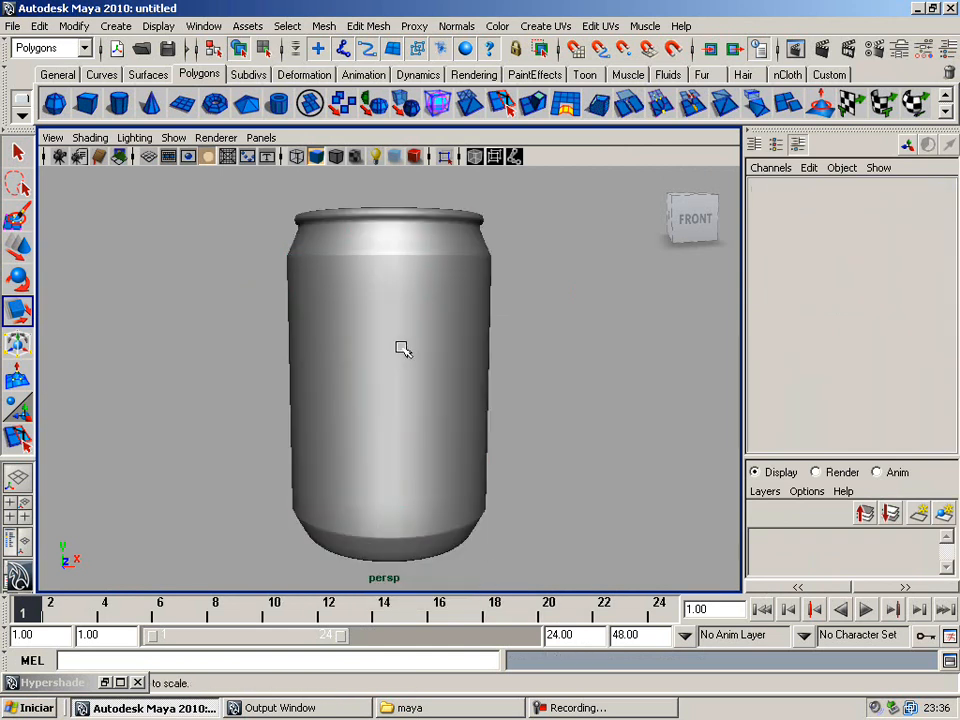
pyautogui.click(402, 348)
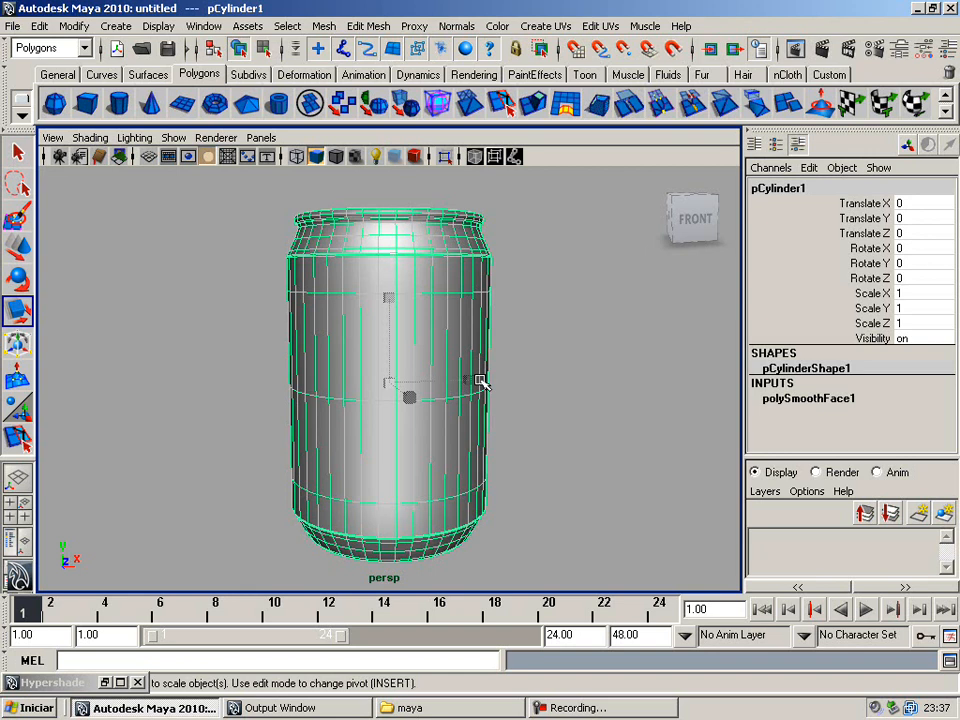
pyautogui.moveTo(459, 334); pyautogui.dragTo(582, 616, button='right')
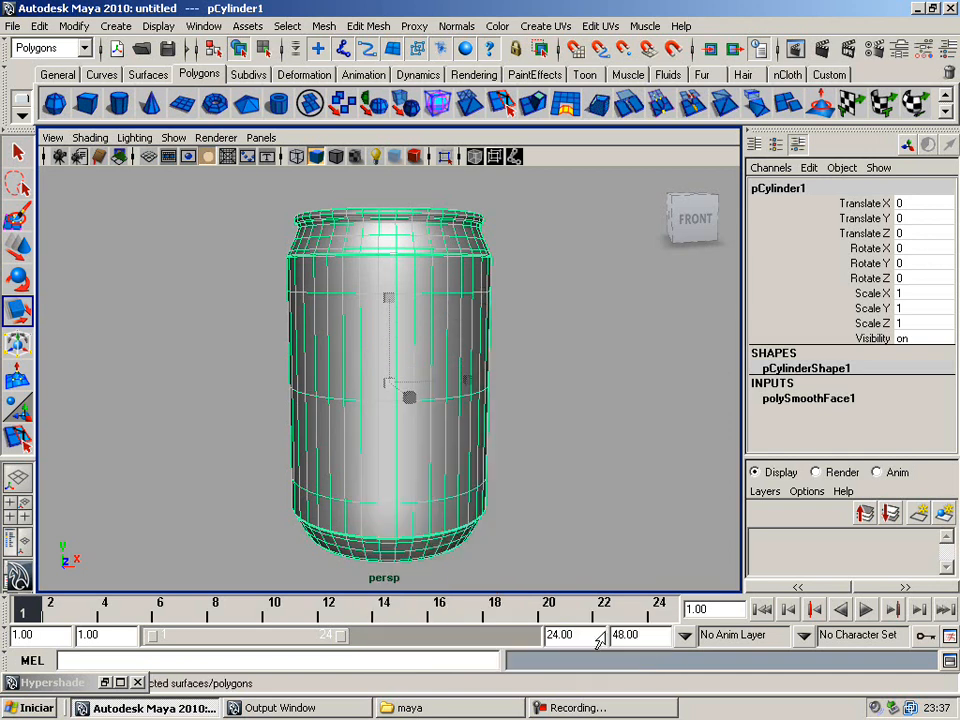
pyautogui.click(596, 446)
pyautogui.click(437, 435)
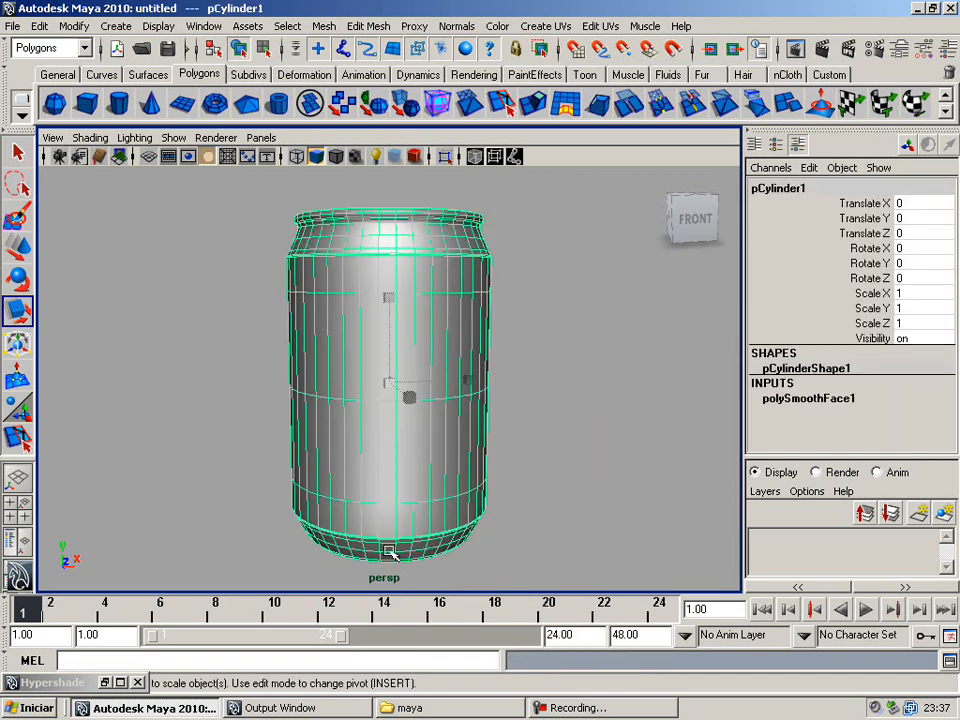
# Check the materials in the Hypershade and assign the existing lata material to the whole can
pyautogui.click(105, 682)
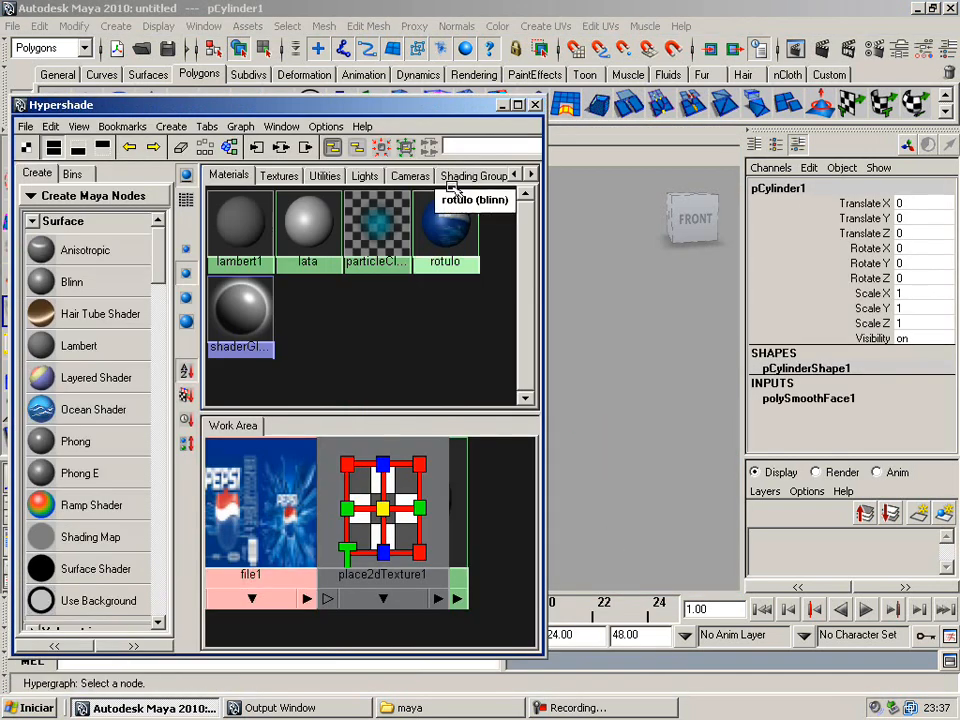
pyautogui.click(503, 106)
pyautogui.click(542, 324)
pyautogui.click(390, 315)
pyautogui.moveTo(389, 312); pyautogui.dragTo(520, 598, button='right')
pyautogui.click(535, 465)
pyautogui.click(422, 456)
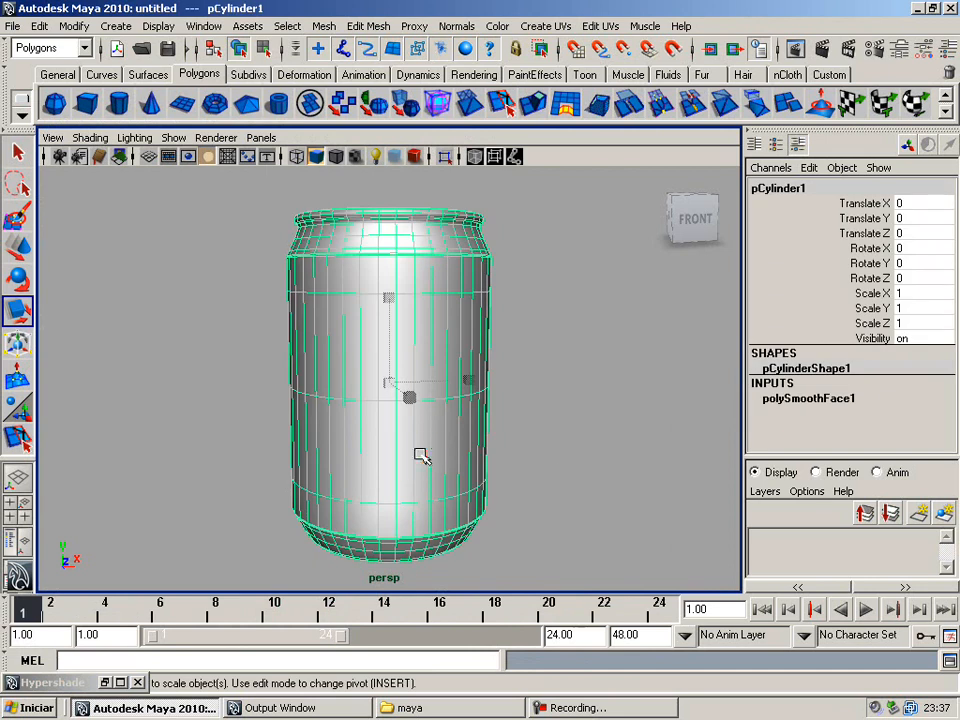